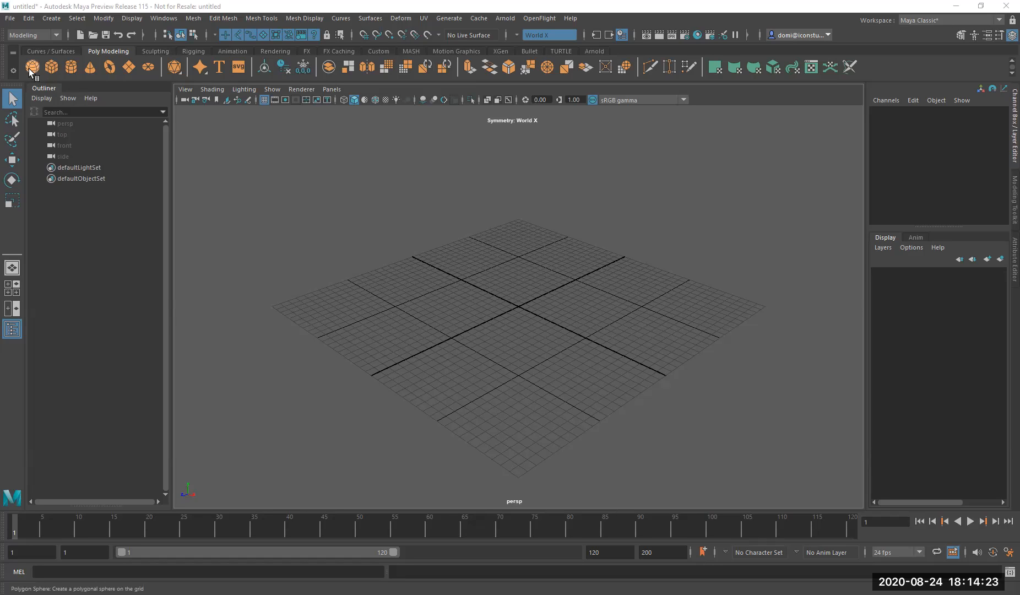
left_click(52, 18)
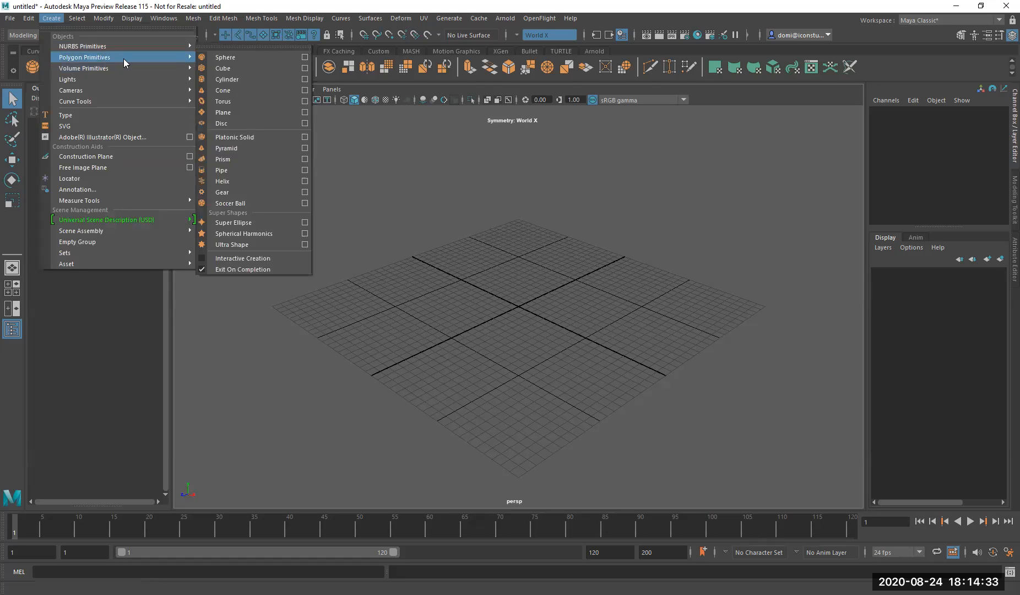
mouse_move(148, 60)
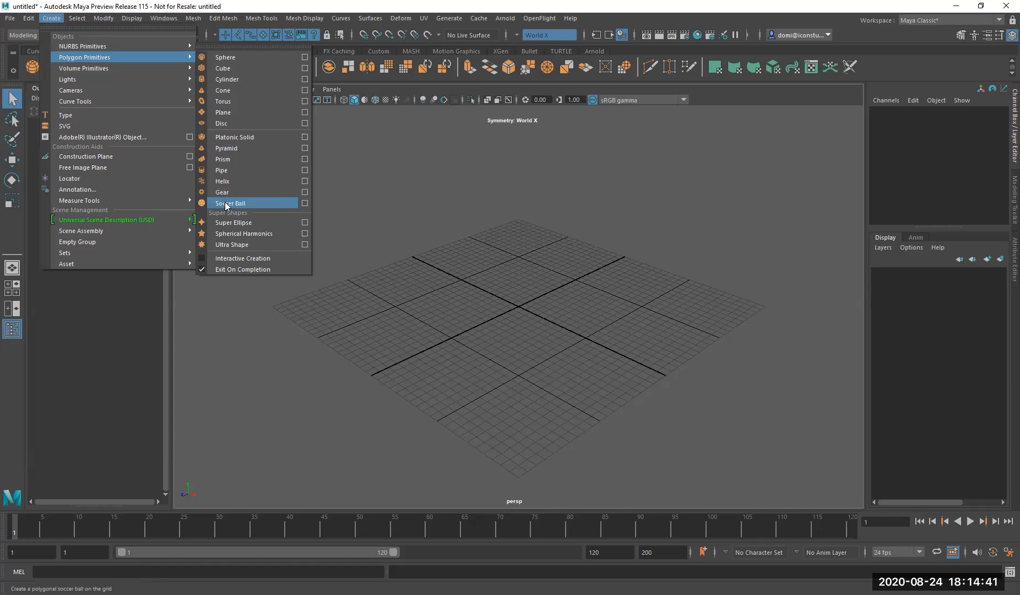
left_click(412, 152)
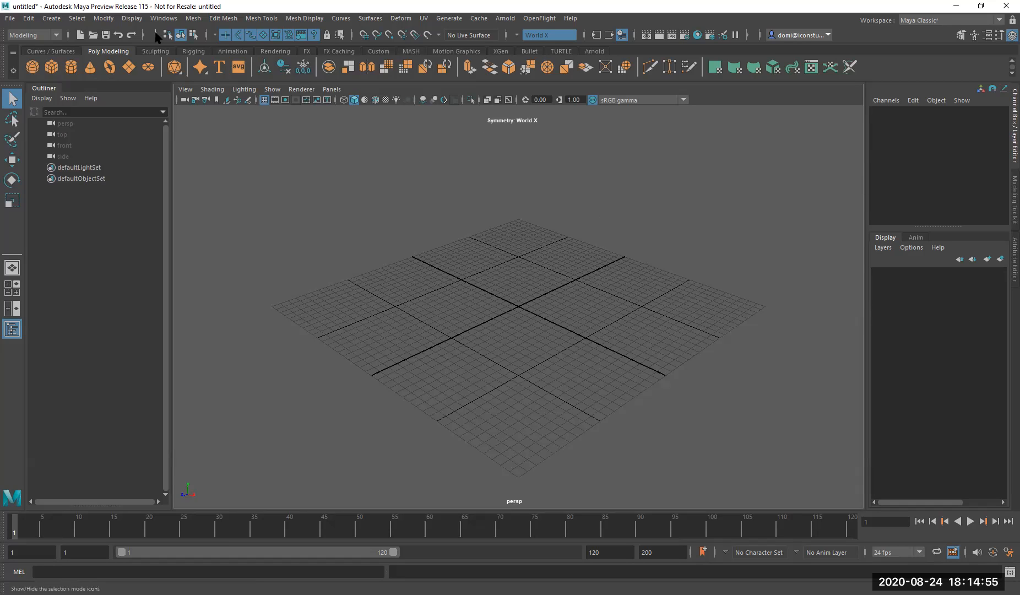
- Create a polygon sphere at the centre of the grid
left_click(33, 67)
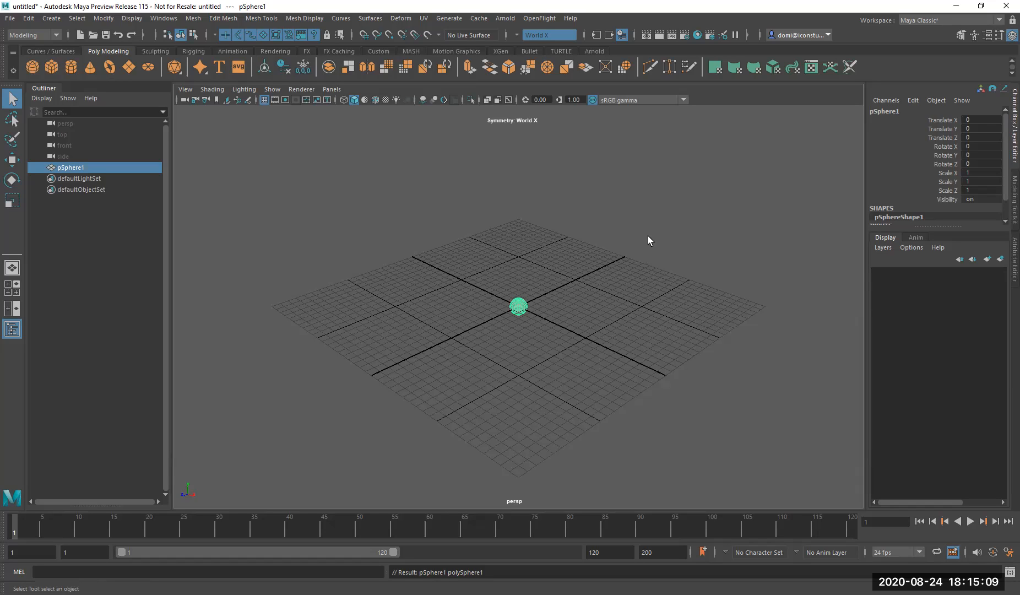
right_click_drag(647, 240, 654, 420, "alt")
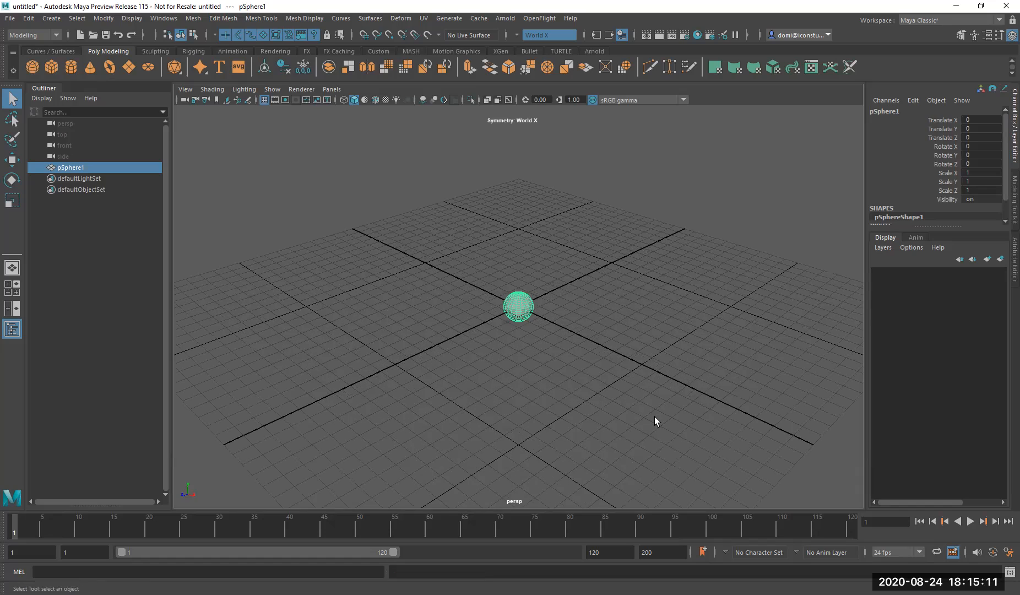
right_click_drag(590, 290, 622, 319, "alt")
right_click_drag(634, 264, 654, 330, "alt")
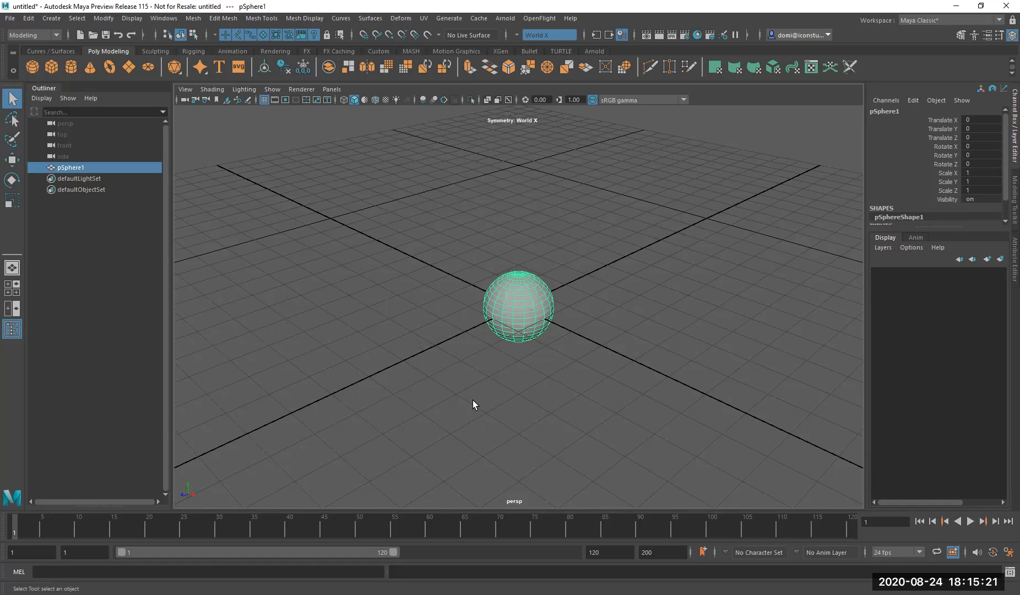
mouse_move(473, 416)
left_mouse_down("alt")
mouse_move(494, 398)
mouse_move(514, 400)
mouse_move(518, 430)
mouse_move(466, 411)
mouse_move(464, 387)
mouse_move(481, 422)
mouse_move(475, 412)
left_mouse_up("alt")
right_click_drag(482, 391, 475, 326, "alt")
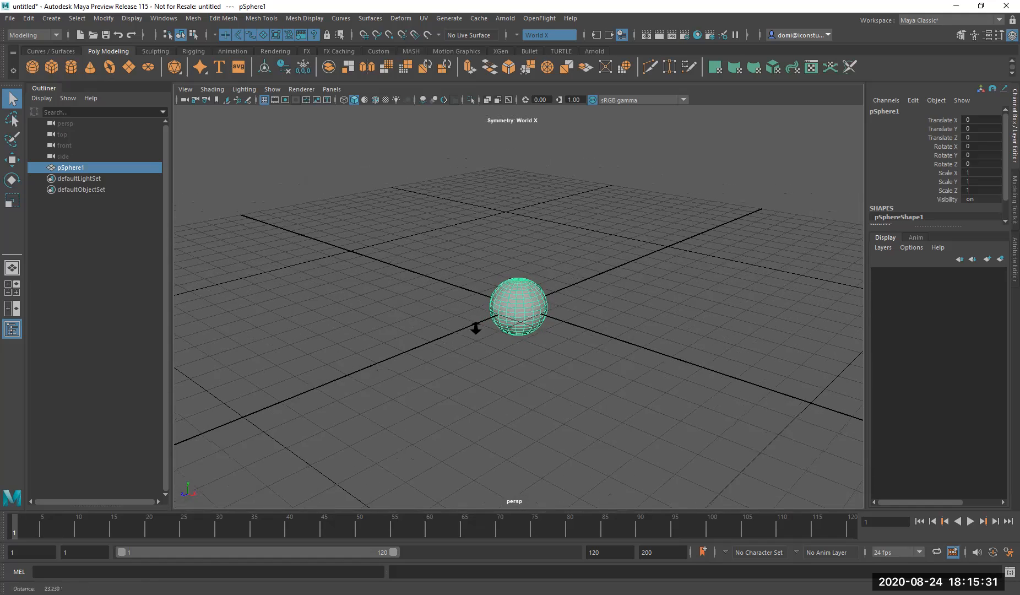
middle_click_drag(579, 382, 567, 389, "alt")
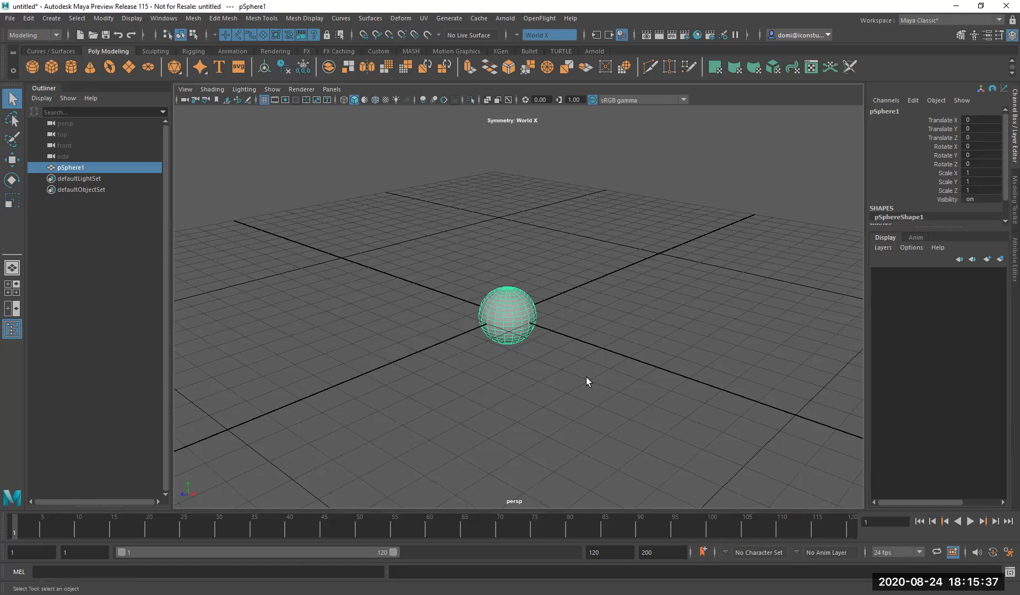
- Try marquee-selecting the sphere and clear its selection
left_click(652, 307)
left_click_drag(438, 238, 567, 370)
left_click(558, 198)
left_click_drag(489, 218, 584, 379)
left_click(634, 155)
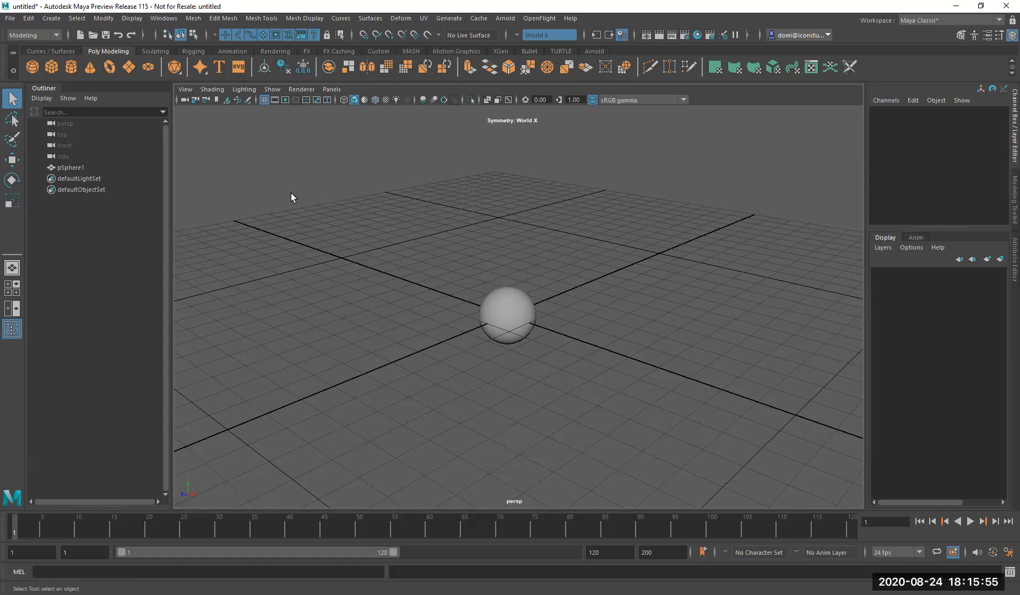
- Create a polygon cube at the grid centre, inside the sphere, and clear its selection
left_click(53, 66)
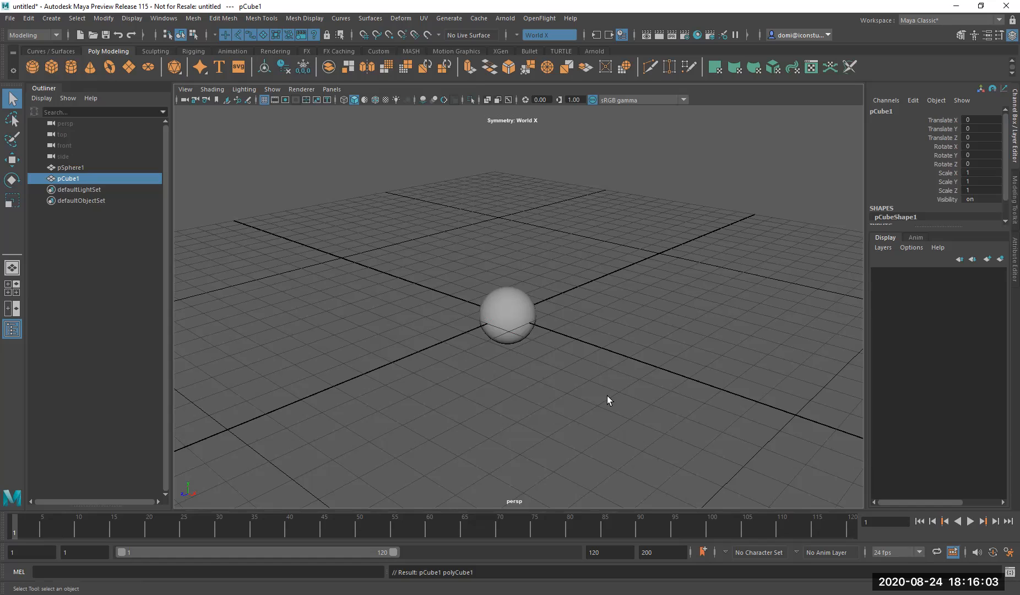
left_click(647, 317)
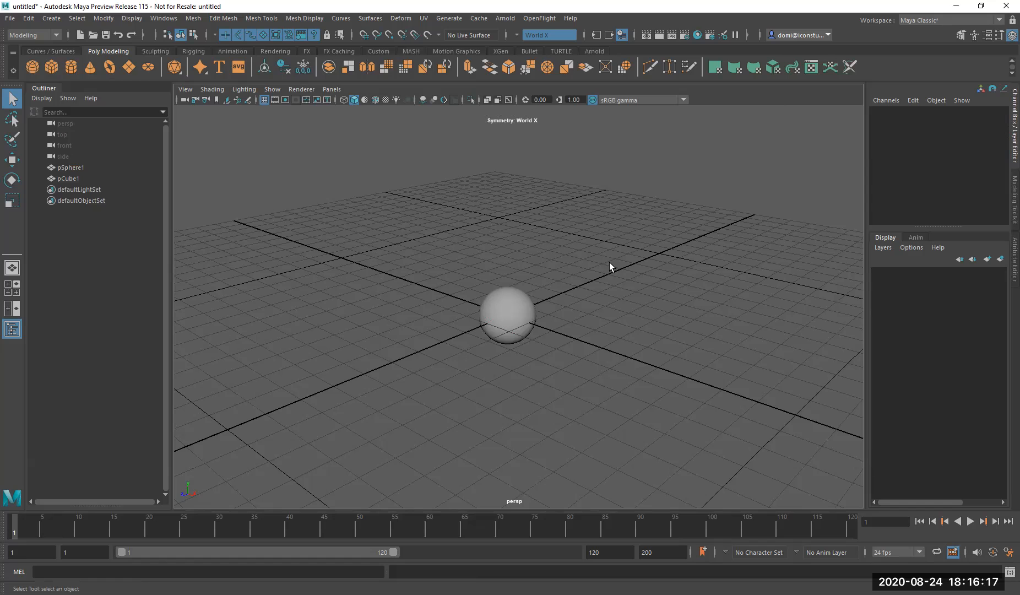
- Switch the viewport to wireframe display and examine the cube inside the sphere
key("alt")
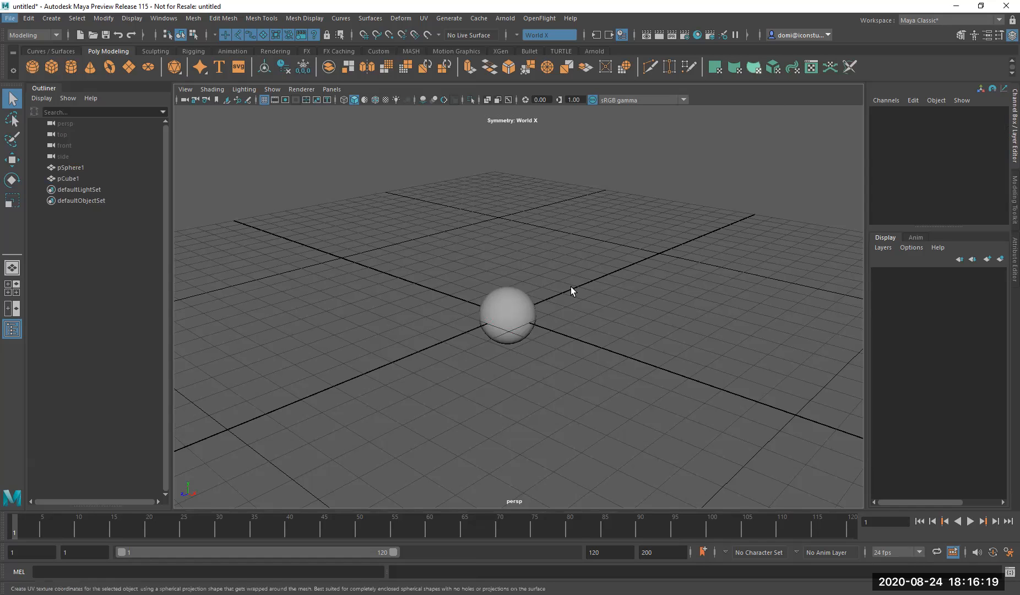
right_click_drag(605, 237, 618, 480, "alt")
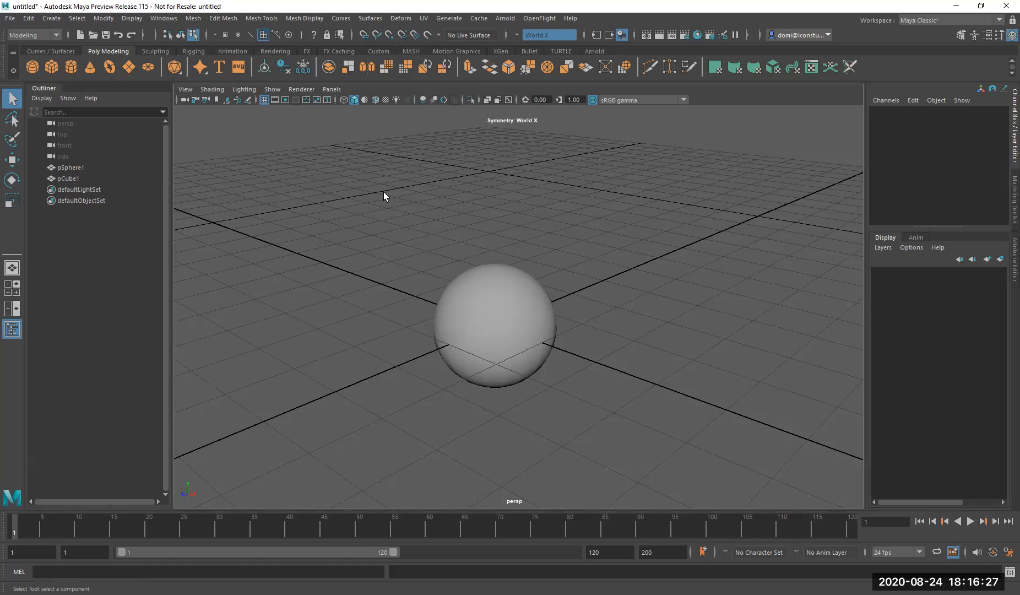
left_click(343, 99)
left_click_drag(432, 210, 458, 214, "alt")
right_click_drag(513, 231, 592, 387, "alt")
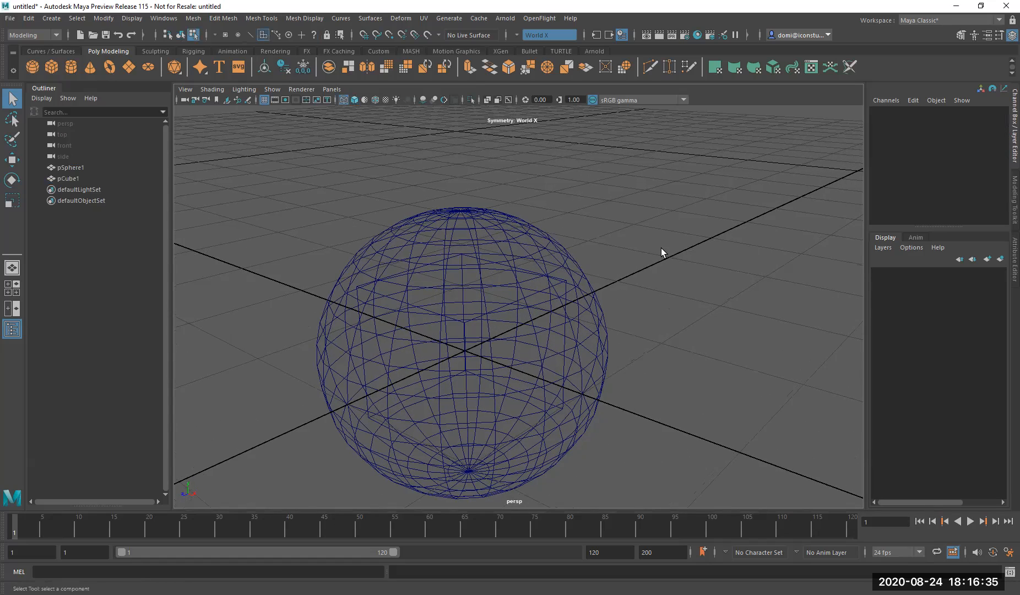
right_click_drag(585, 192, 585, 261, "alt")
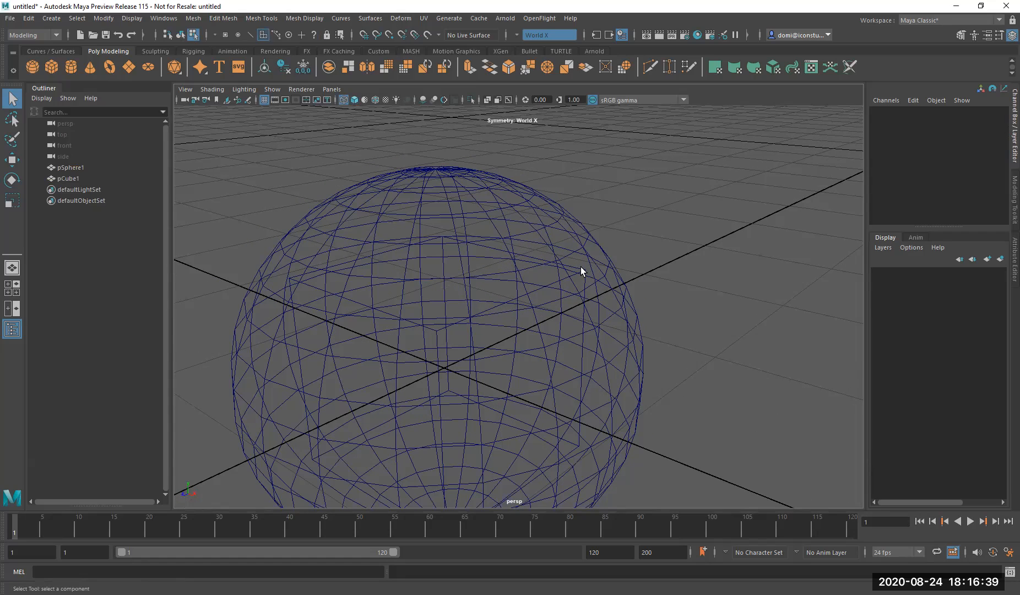
- Pick the cube inside the wireframe sphere, return to object selection mode, and deselect it
left_click(584, 271)
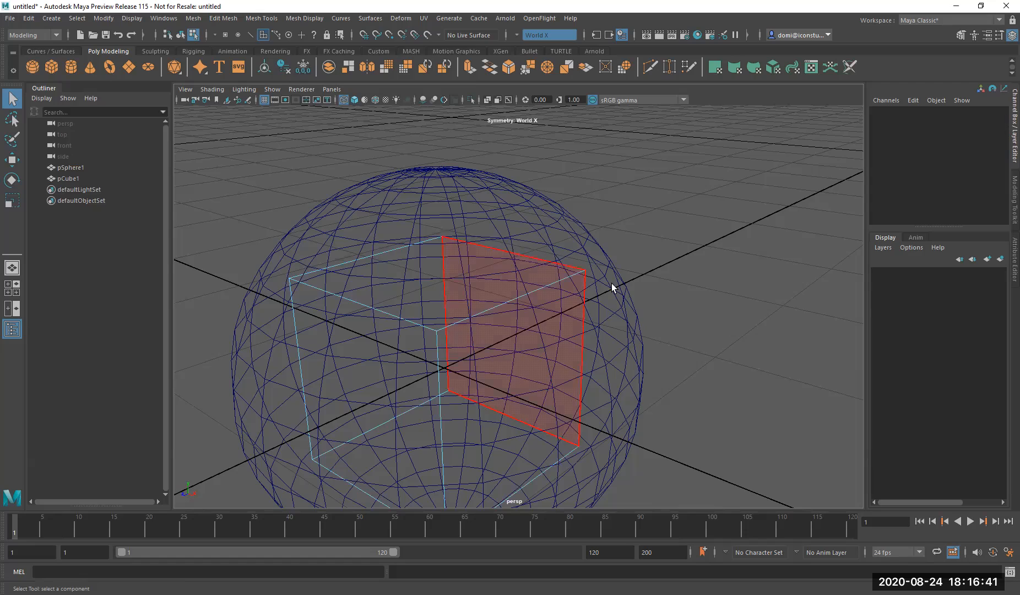
right_click_drag(711, 369, 698, 188, "alt")
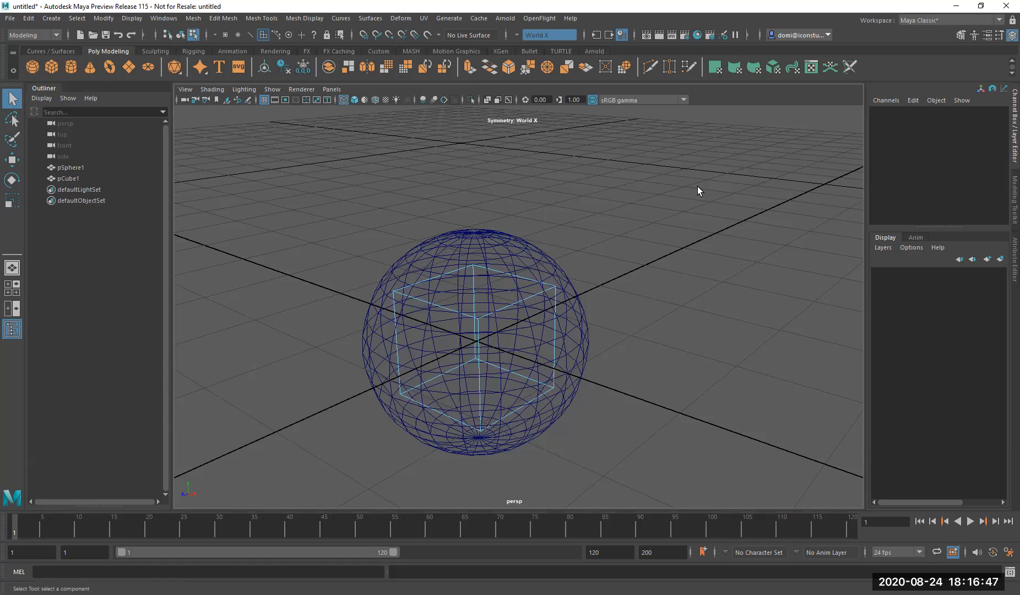
key("F8")
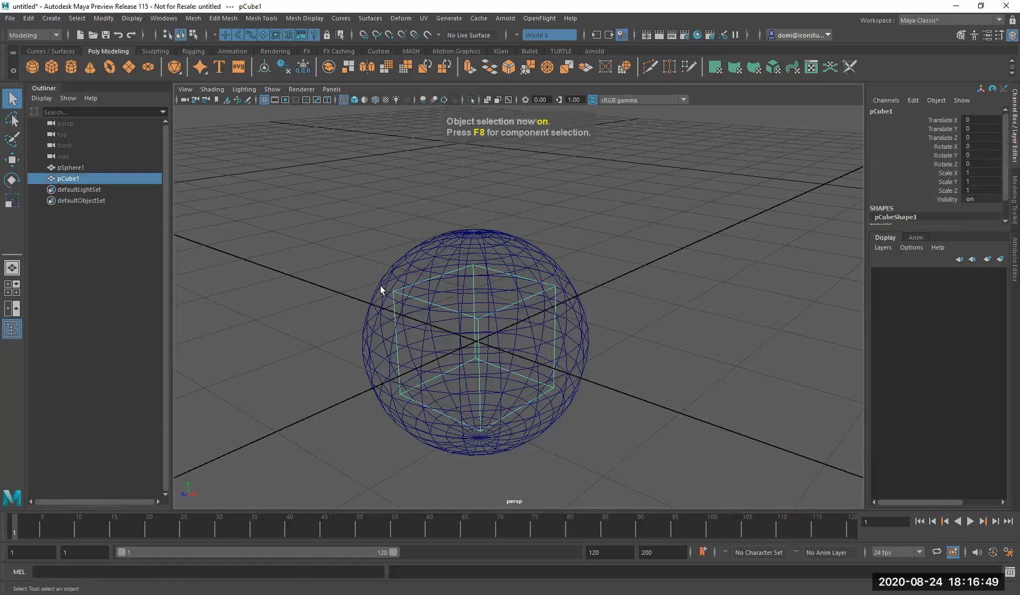
mouse_move(291, 196)
left_mouse_down("alt")
mouse_move(373, 175)
mouse_move(324, 205)
mouse_move(304, 183)
left_mouse_up("alt")
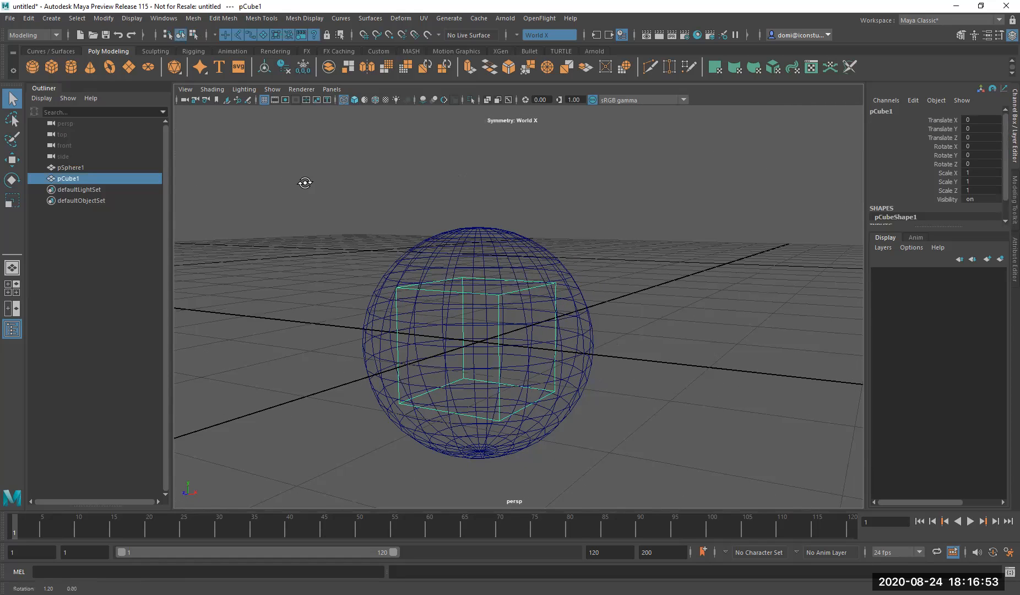
left_click(625, 239)
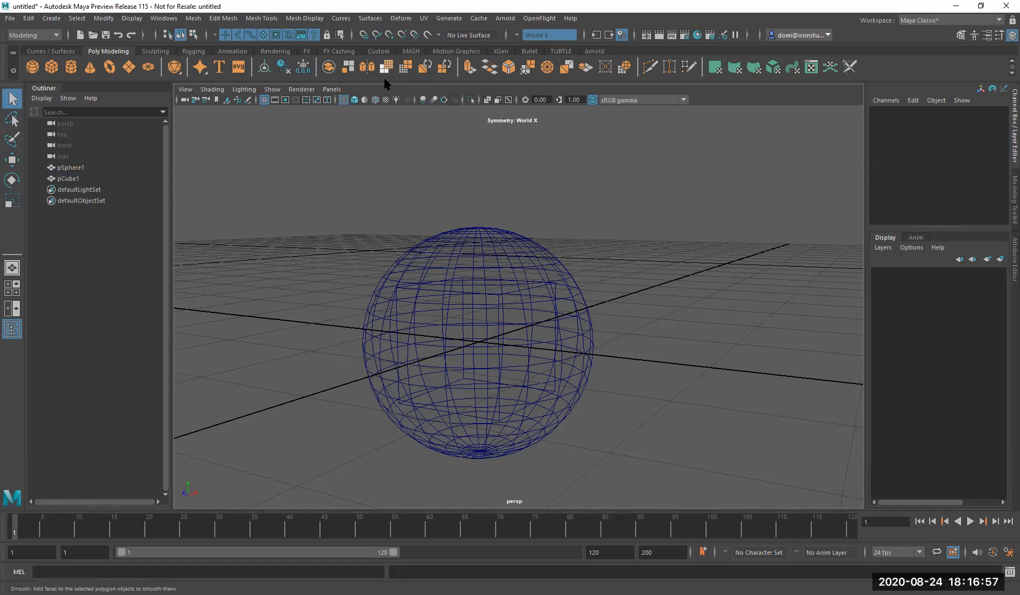
- Return the viewport to smooth shaded display with the sphere in view
left_click(354, 100)
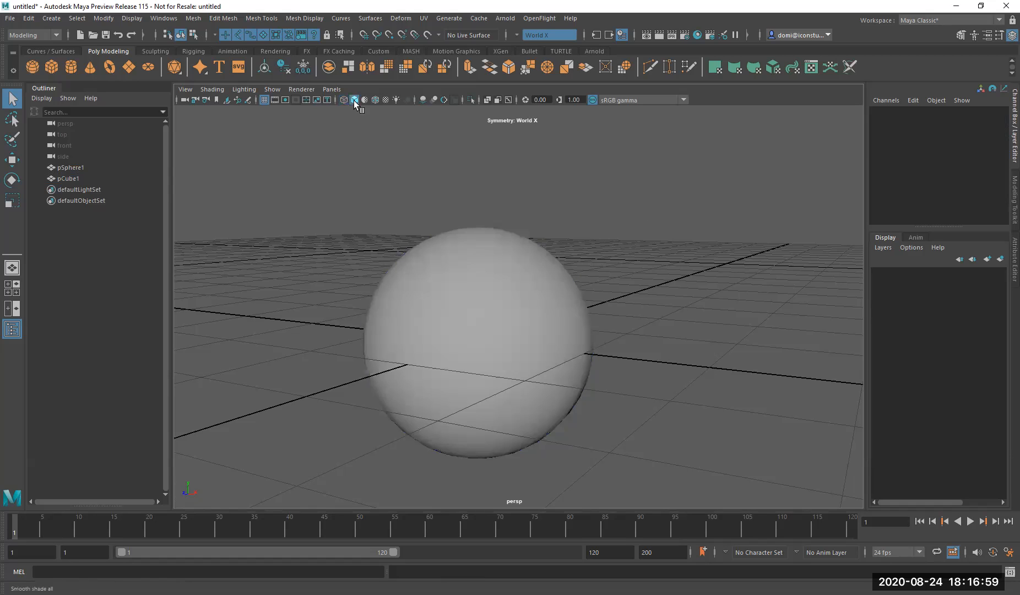
left_click_drag(675, 387, 673, 398, "alt")
right_click_drag(673, 398, 639, 221, "alt")
right_click_drag(638, 305, 637, 267, "alt")
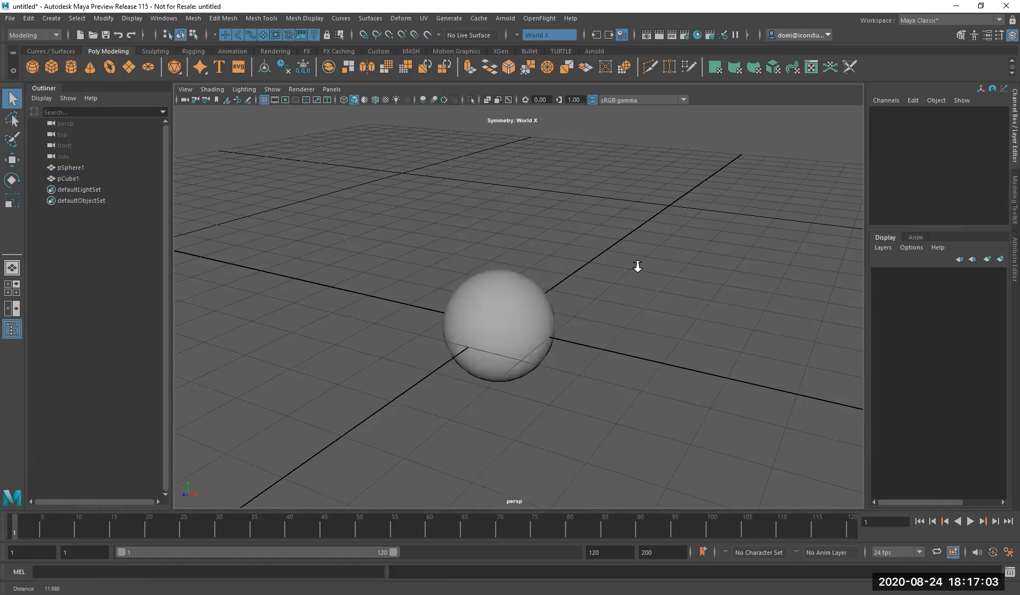
mouse_move(594, 348)
middle_mouse_down("alt")
mouse_move(623, 330)
mouse_move(602, 362)
middle_mouse_up("alt")
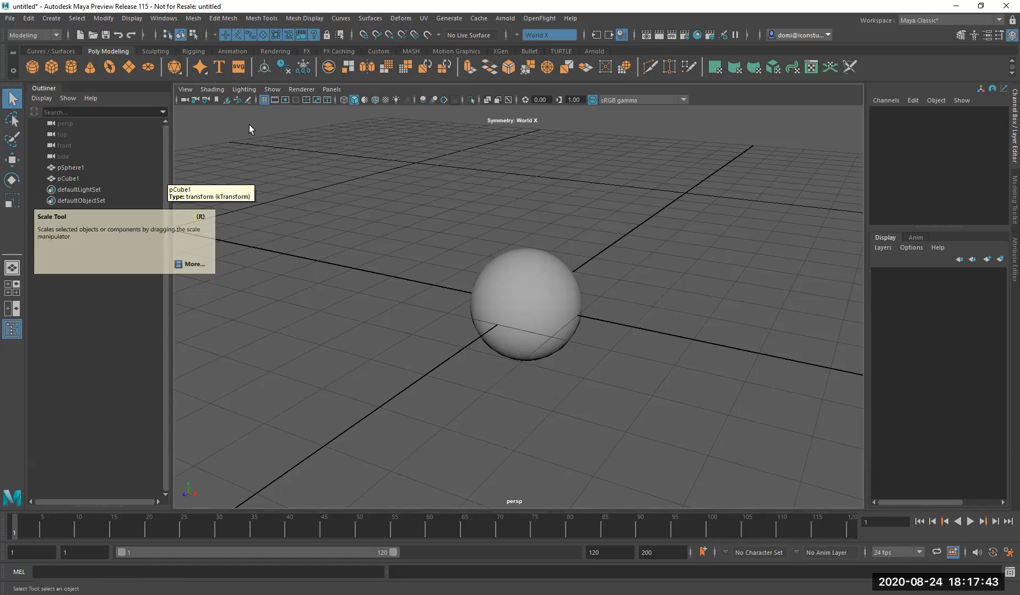
- Move the sphere in the negative X direction until it is clear of the cube, and deselect it
left_click(12, 162)
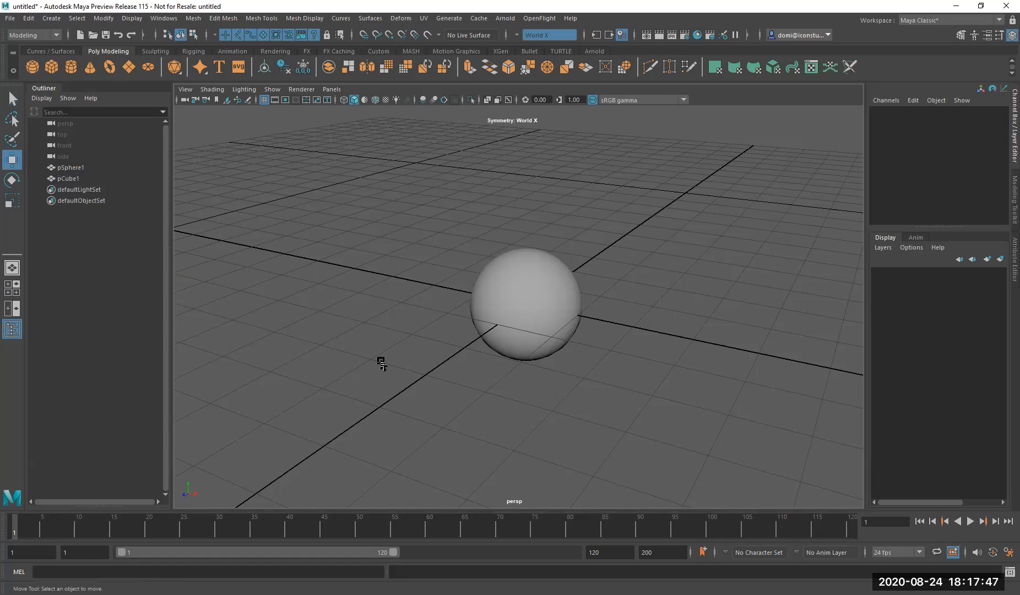
left_click_drag(483, 354, 485, 352)
left_click(486, 357)
left_click(504, 344)
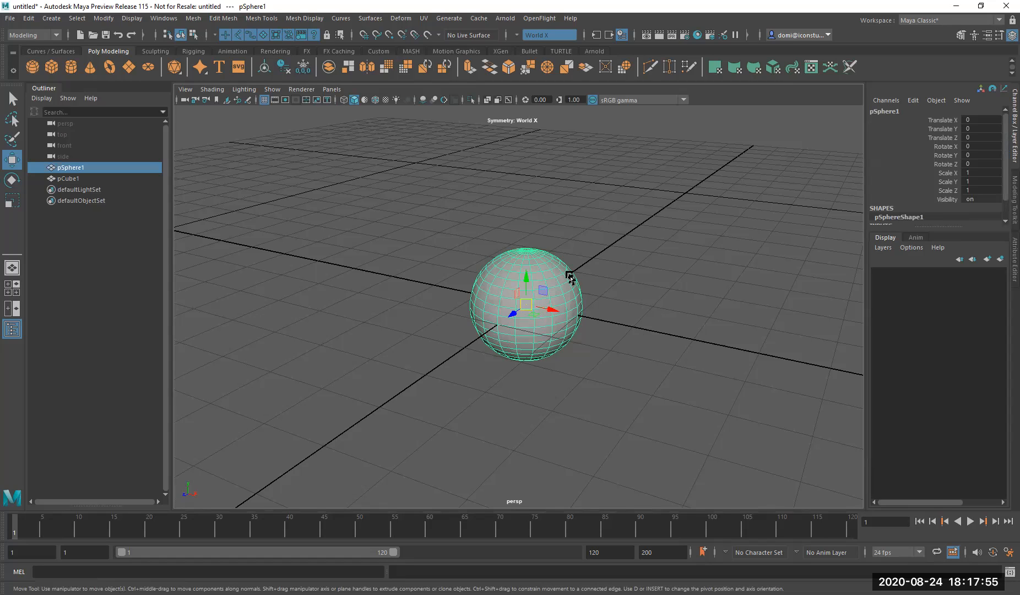
left_click_drag(555, 315, 375, 225)
left_click(455, 187)
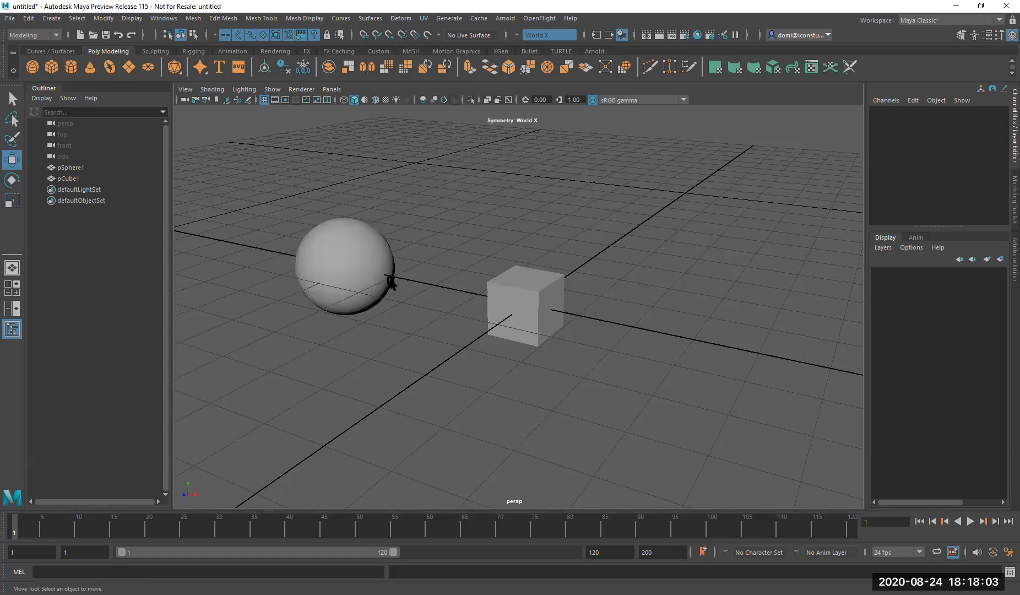
- Select the cube and enlarge its move manipulator so the axis handles extend beyond the cube
left_click_drag(456, 223, 556, 346)
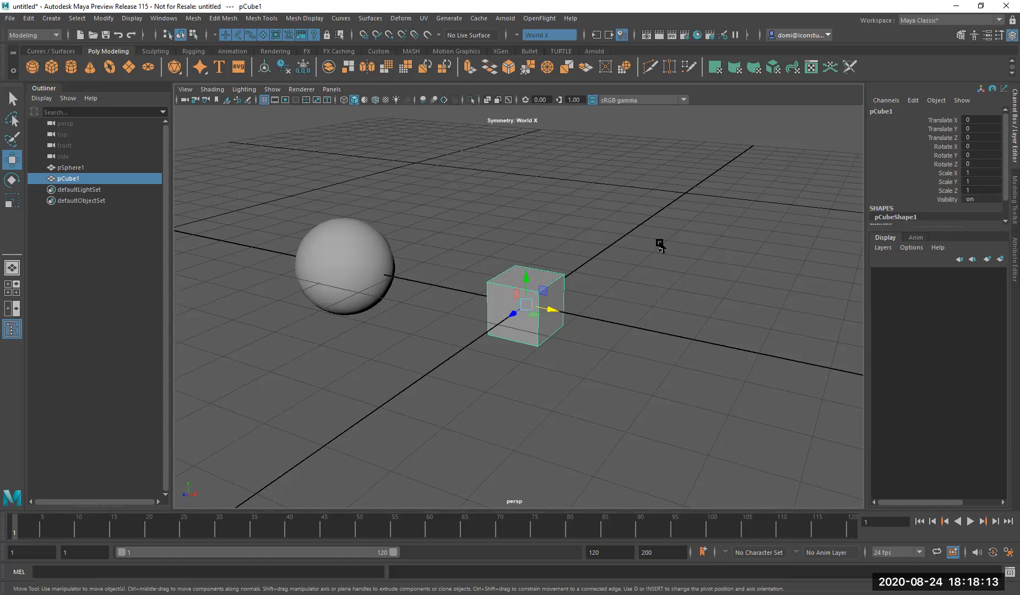
key("equal")
key("equal")
key("equal")
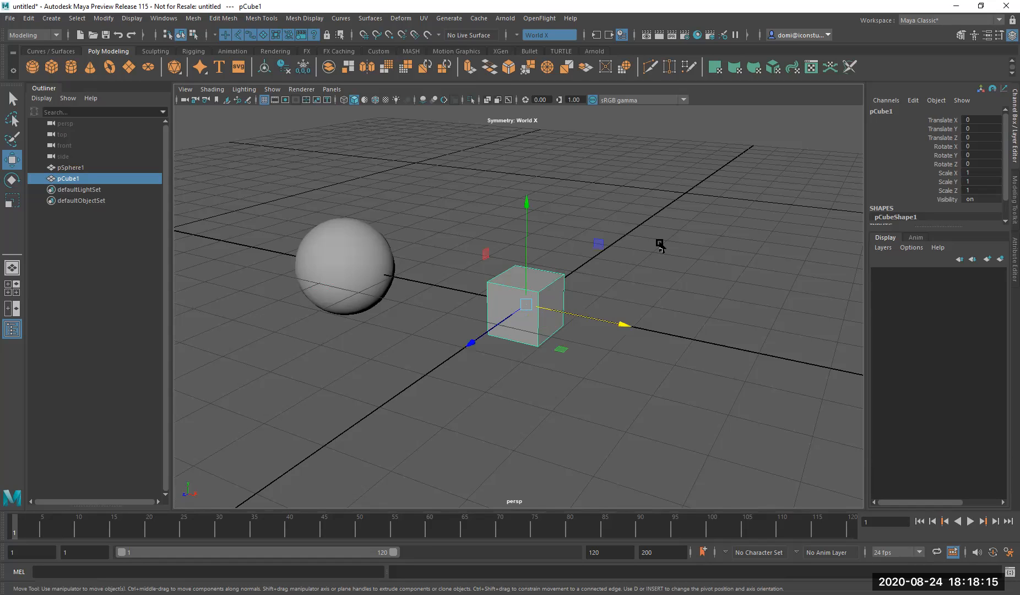
key("minus")
key("minus")
key("equal")
key("equal")
- Move the cube along the Z axis to about -5.04 and deselect it
left_click_drag(718, 279, 709, 286, "alt")
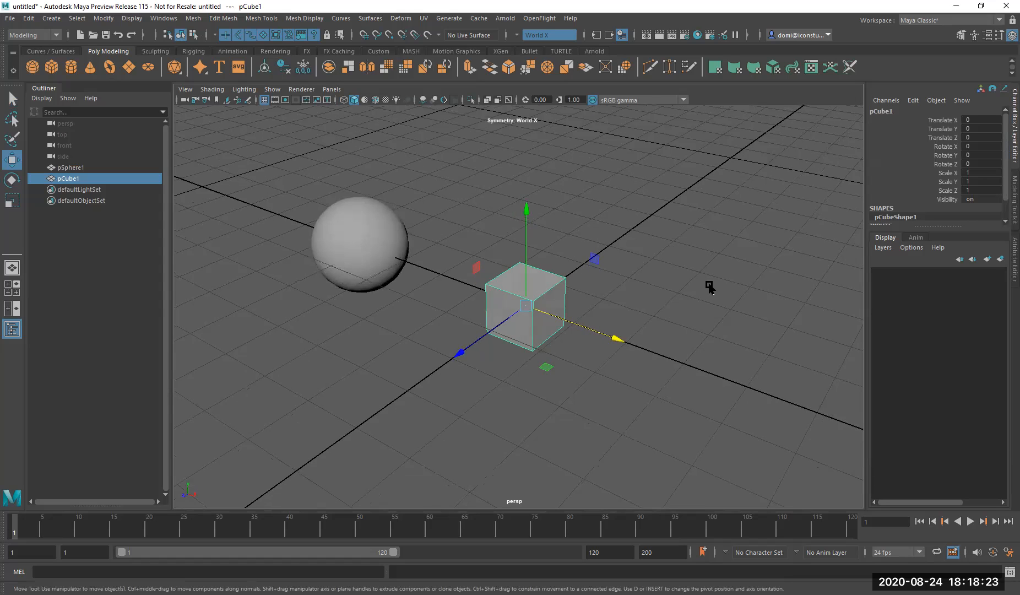
left_click_drag(461, 352, 595, 204)
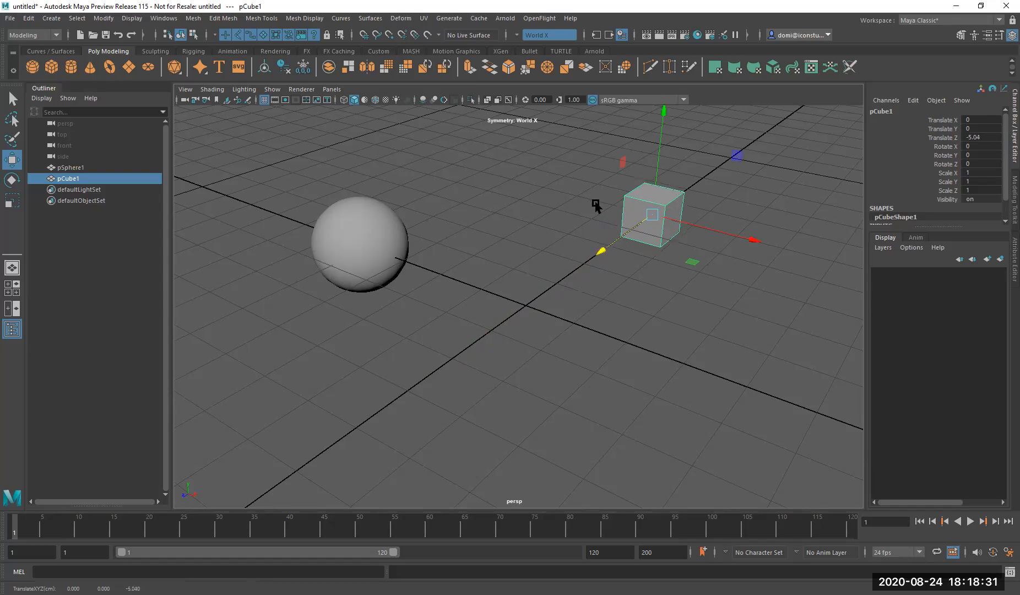
left_click(675, 299)
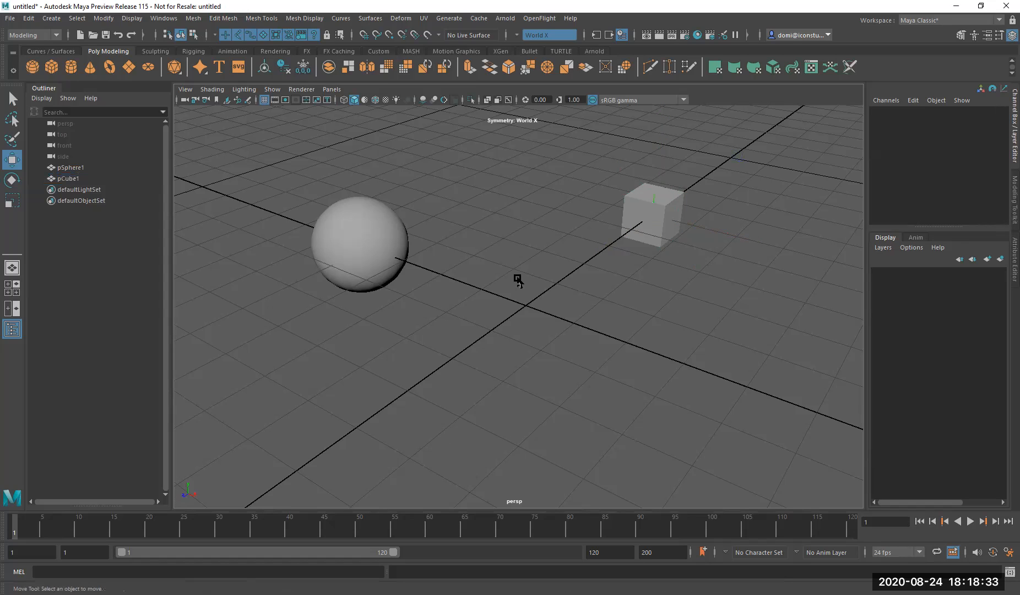
- Create a polygon cylinder at the grid centre, move it along the X axis to about 3.3, and deselect it
left_click(71, 67)
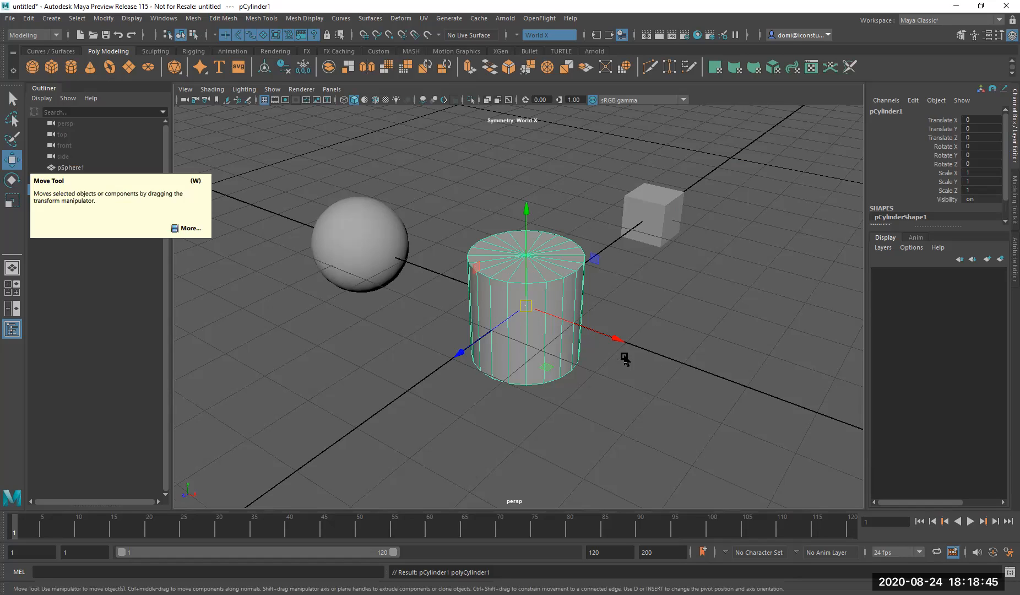
left_click_drag(617, 340, 811, 486)
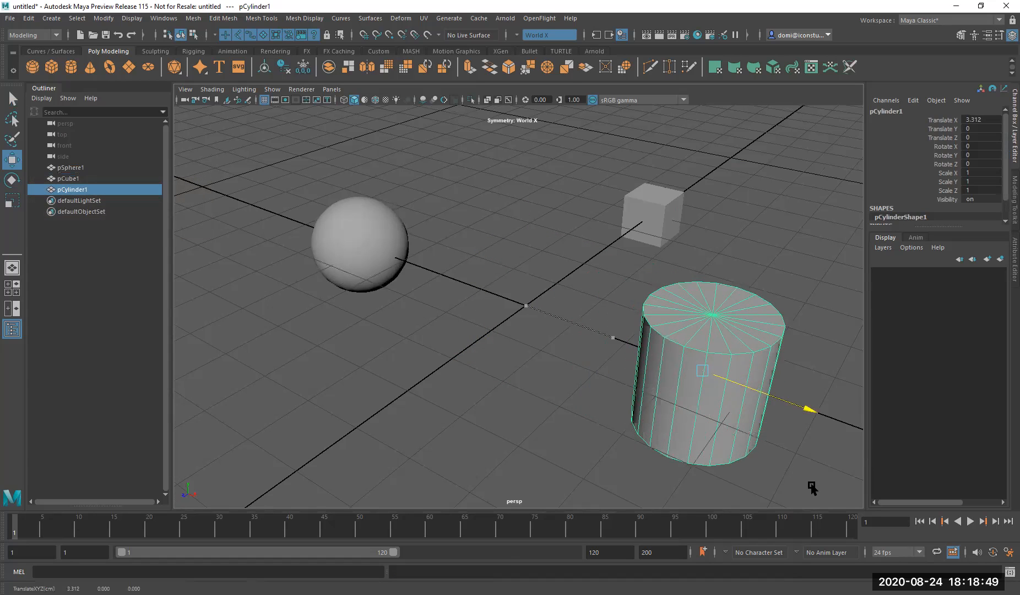
left_click(546, 252)
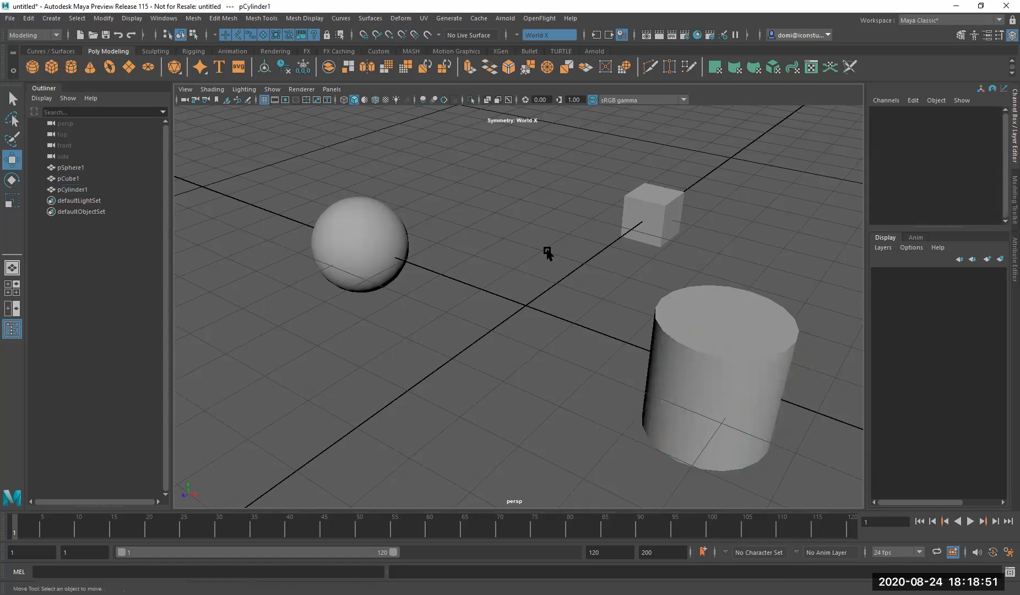
- Create a polygon cone at the grid centre, move it along the Z axis to about 3.85, and deselect it
left_click(90, 67)
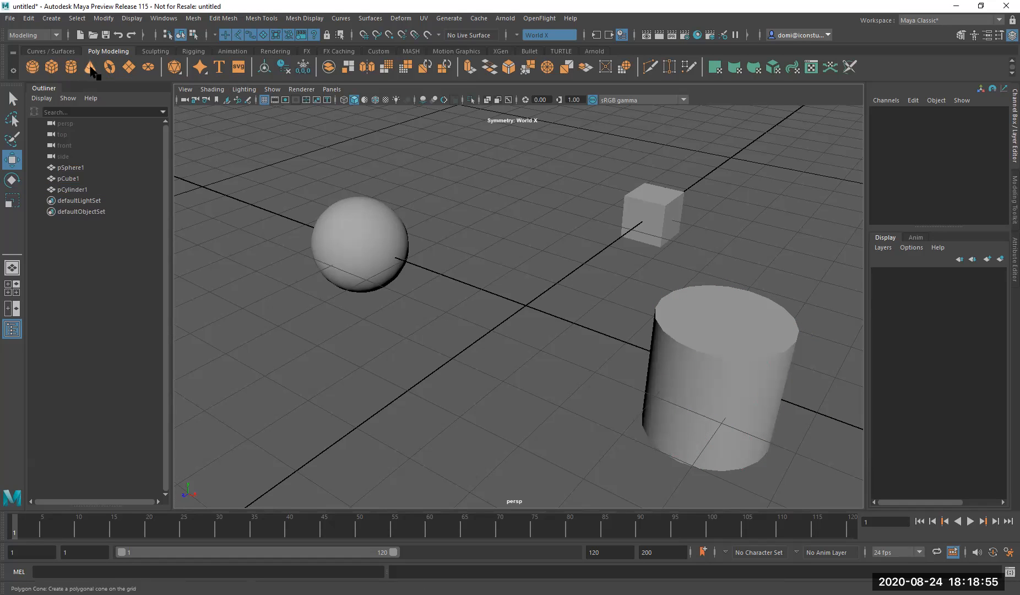
left_click(481, 190)
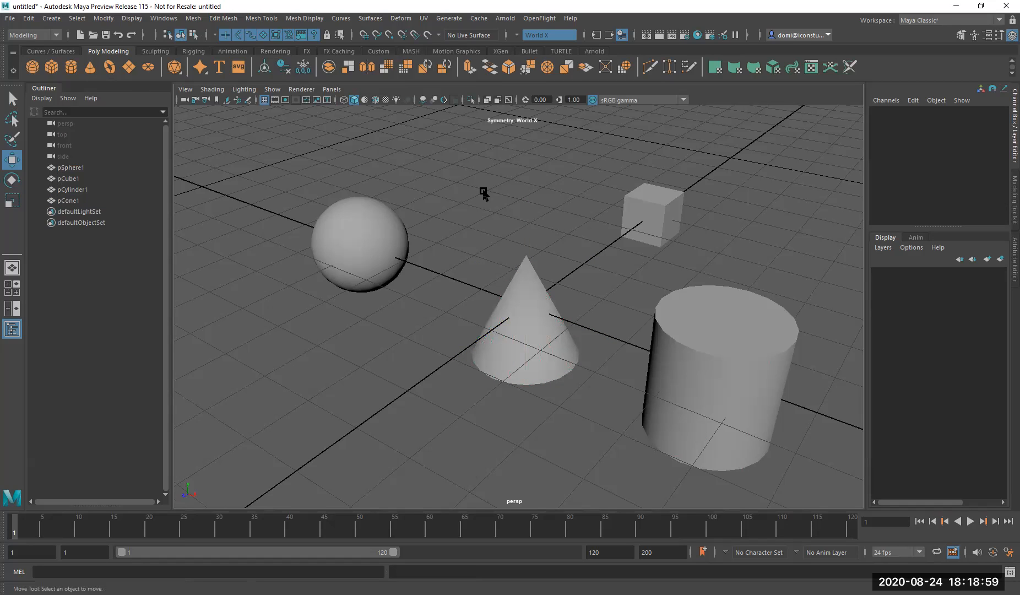
left_click_drag(483, 192, 529, 213, "alt")
middle_click_drag(623, 225, 582, 225, "alt")
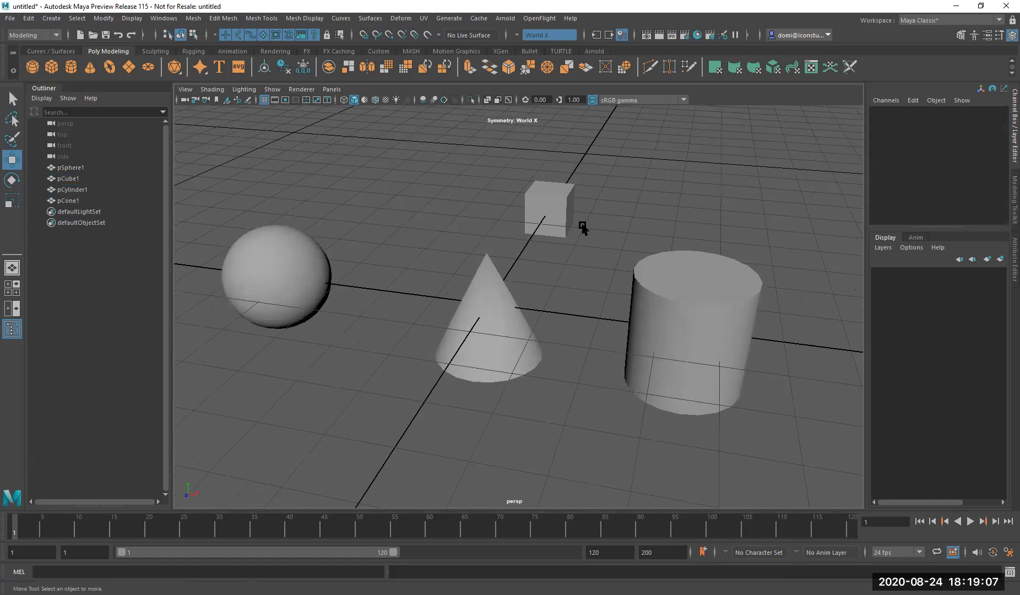
scroll(579, 218, "down", 5)
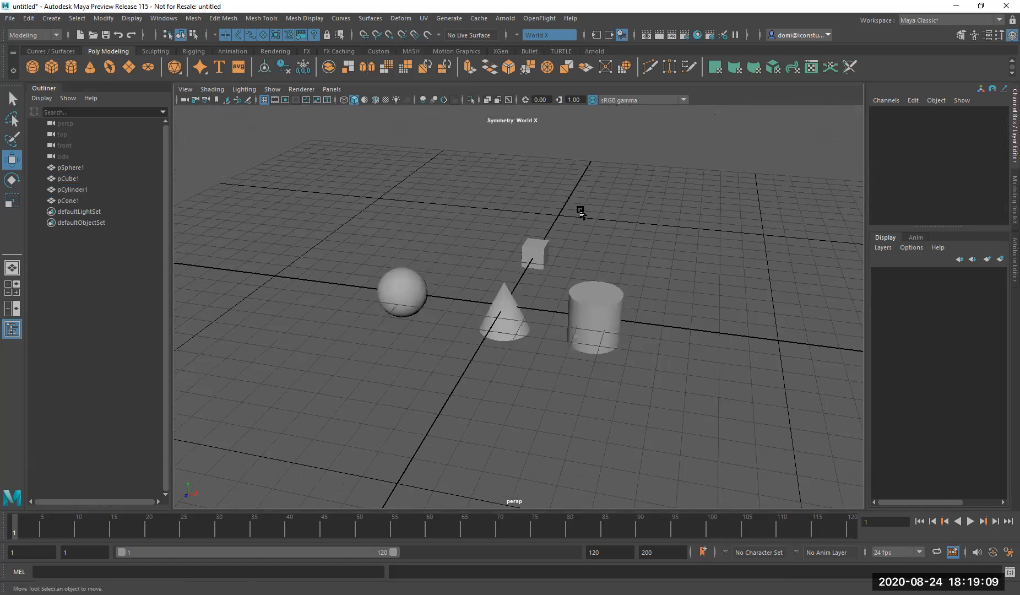
middle_click_drag(574, 212, 542, 225, "alt")
left_click_drag(541, 225, 515, 248, "alt")
left_click_drag(454, 268, 509, 351)
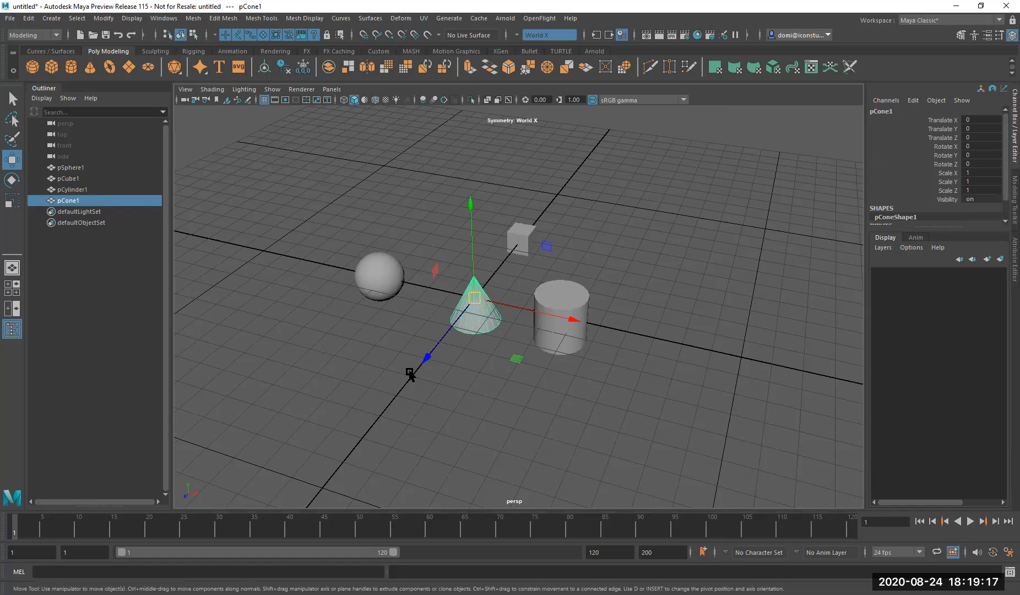
left_click_drag(425, 357, 356, 427)
left_click(587, 457)
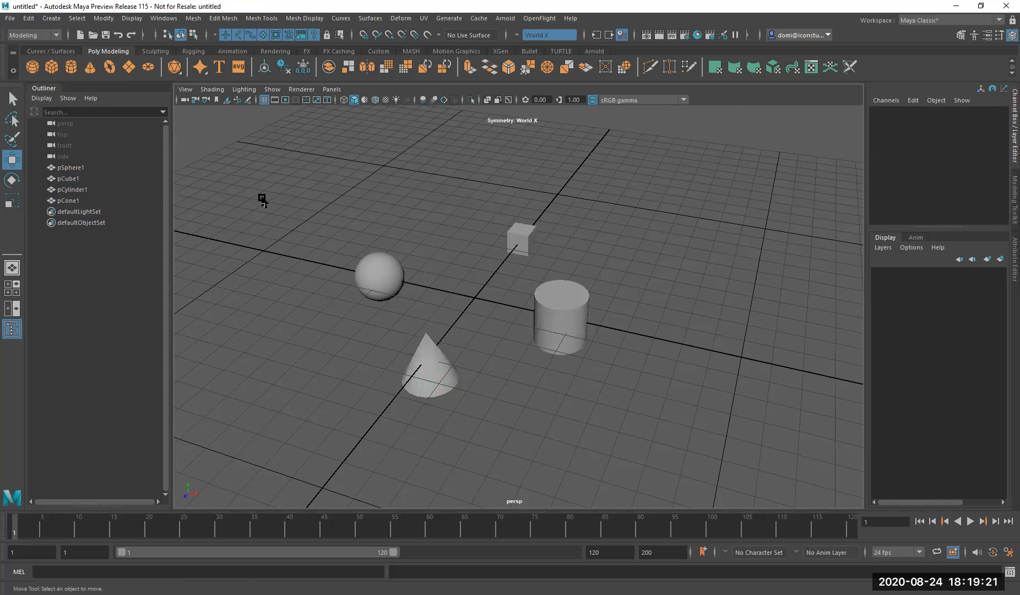
- Rotate the cylinder about the X axis to about 52.8 degrees with the Rotate Tool
left_click(9, 184)
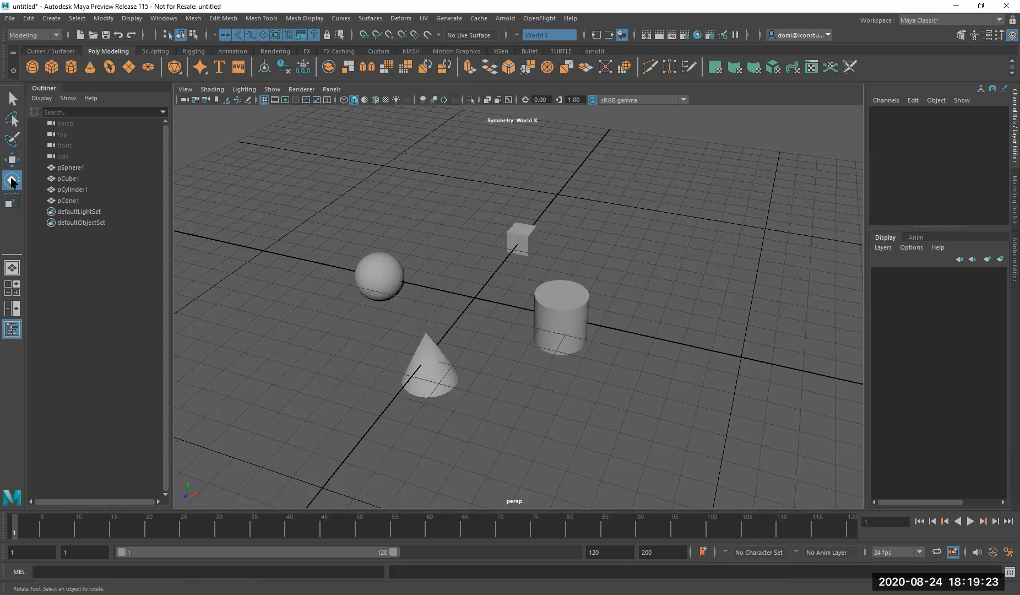
left_click_drag(525, 270, 625, 376)
mouse_move(708, 401)
left_mouse_down("alt")
mouse_move(664, 383)
mouse_move(692, 400)
left_mouse_up("alt")
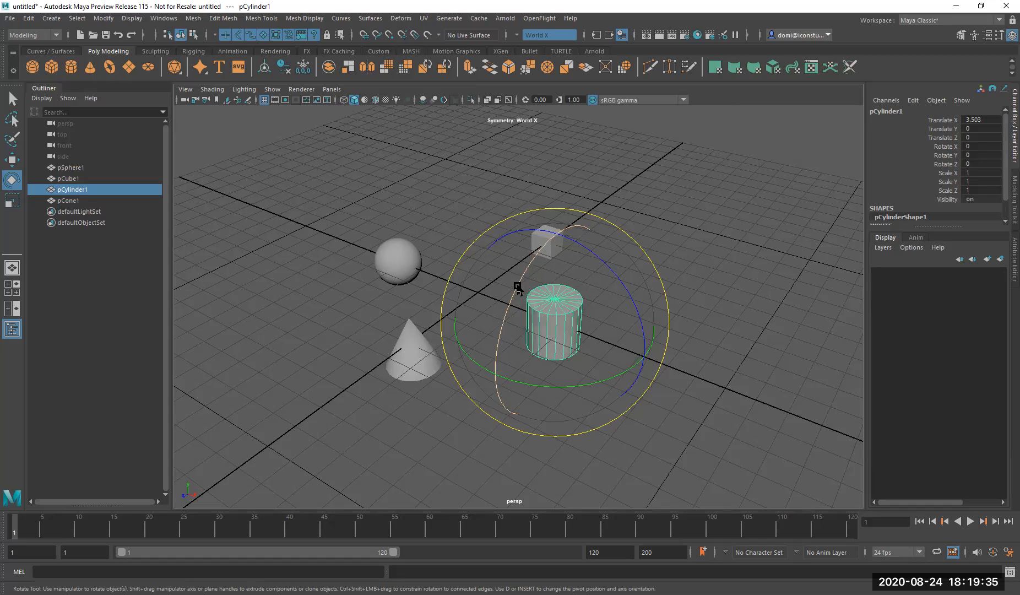
left_click_drag(519, 285, 497, 384)
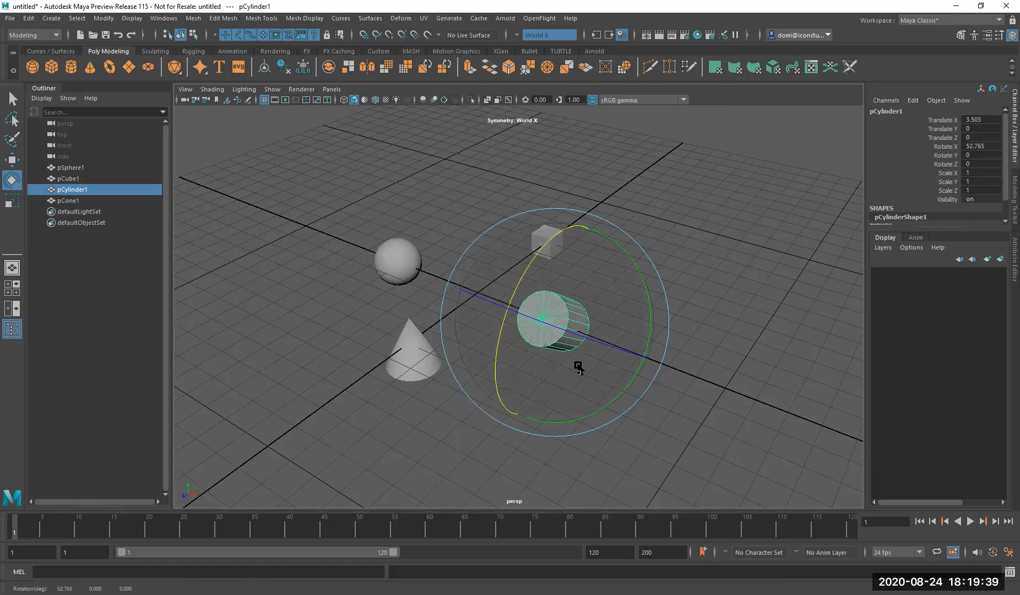
left_click_drag(720, 368, 687, 357, "alt")
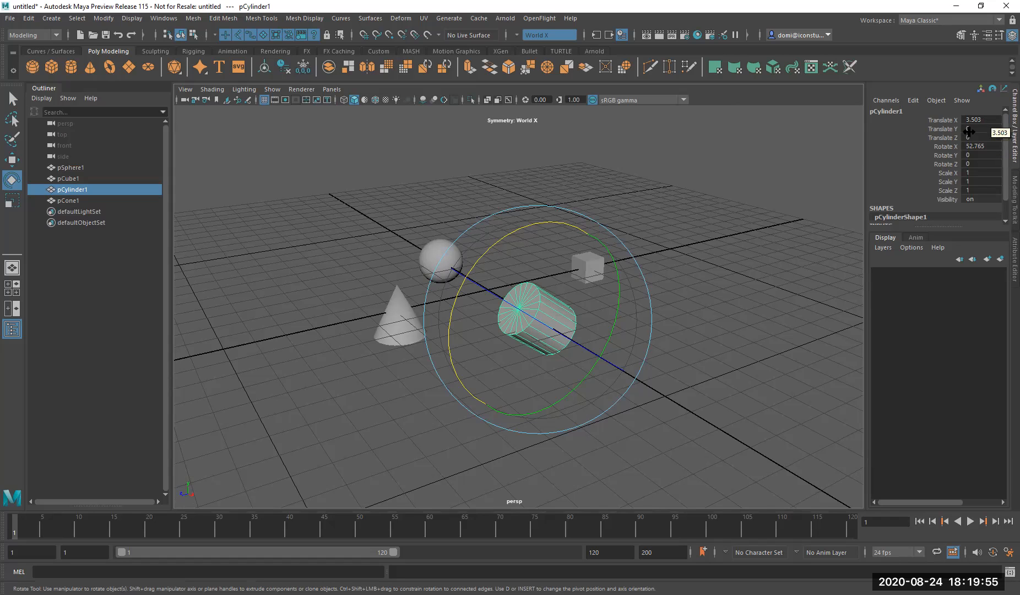
- Set the cylinder's Translate X to exactly 5 and deselect it
left_click_drag(685, 348, 810, 251, "alt")
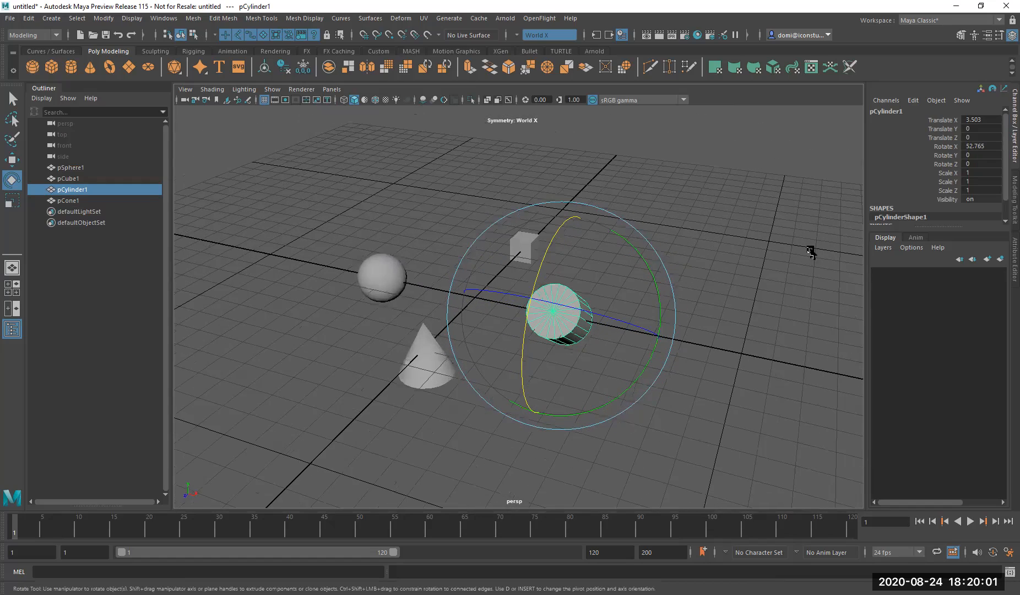
double_click(985, 119)
key("Return")
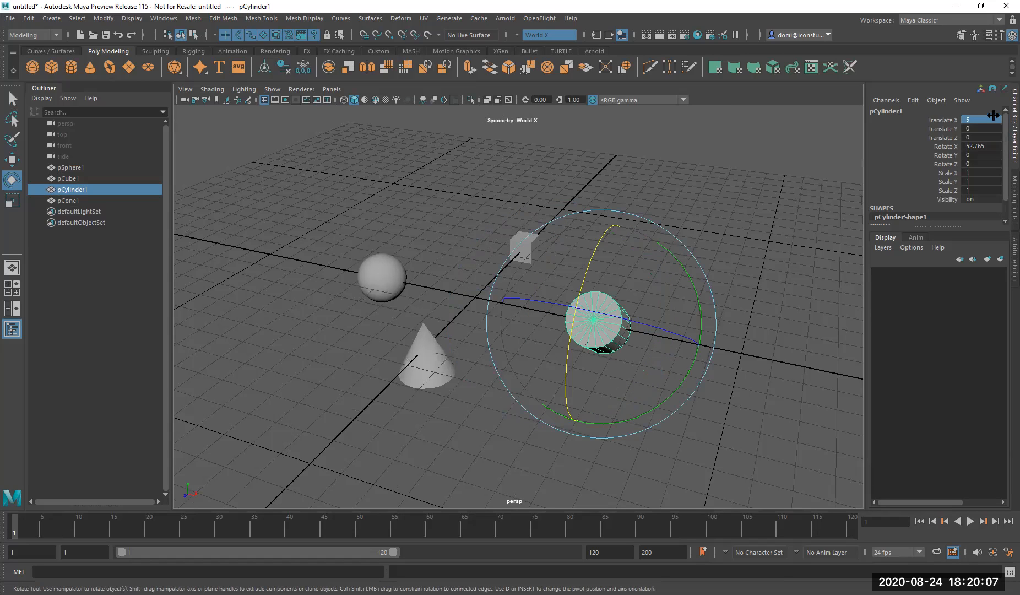
left_click(721, 148)
- Select the cylinder again, set its Rotate X to 45, and deselect it
left_click_drag(554, 286, 698, 420)
left_click(996, 146)
key("Return")
left_click_drag(712, 195, 664, 194, "alt")
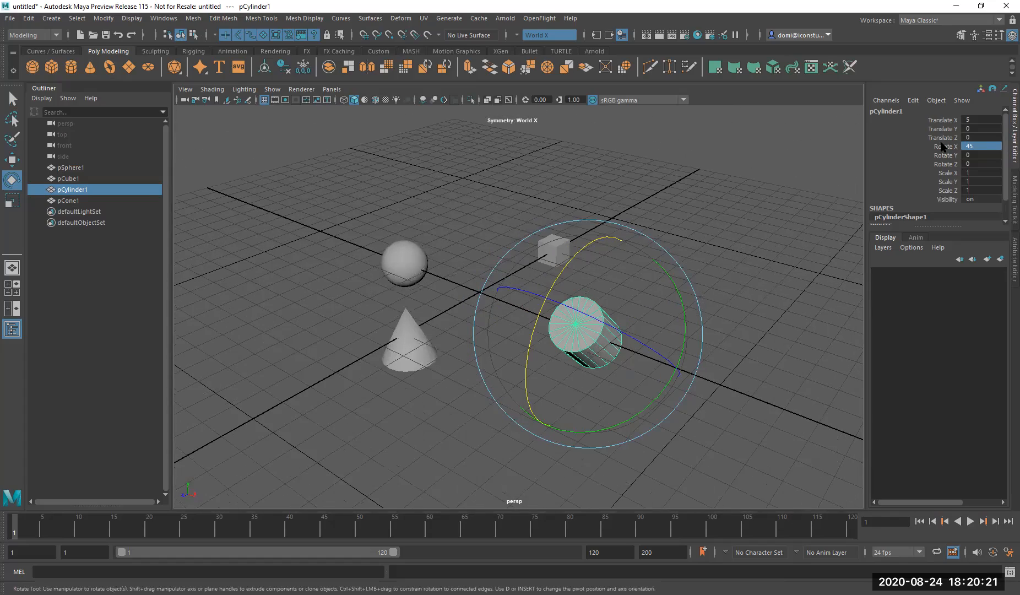
left_click(786, 195)
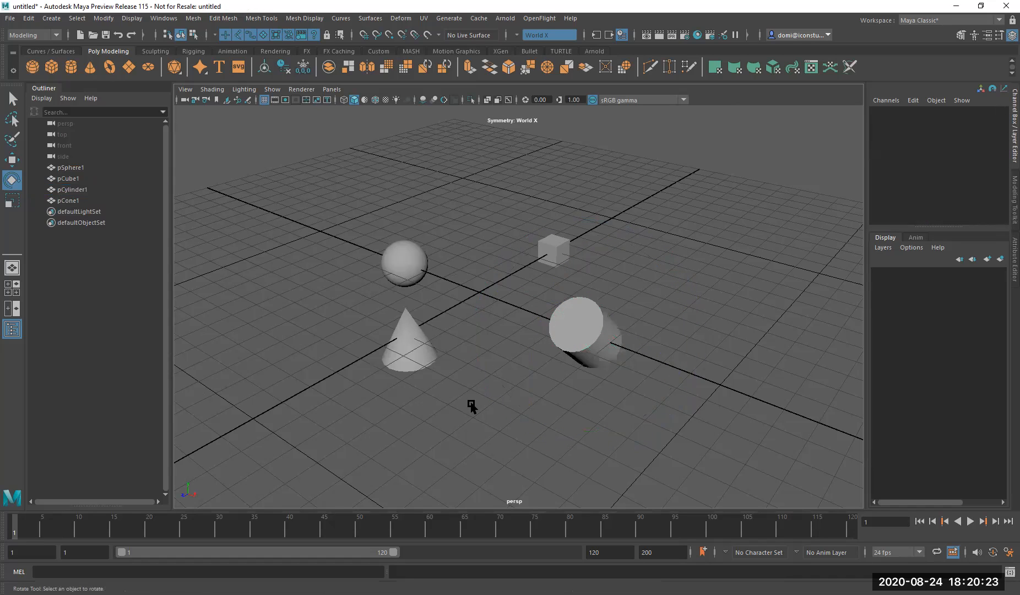
- Select the cone, set its Translate Z to 5, and deselect it
left_click_drag(354, 325, 429, 390)
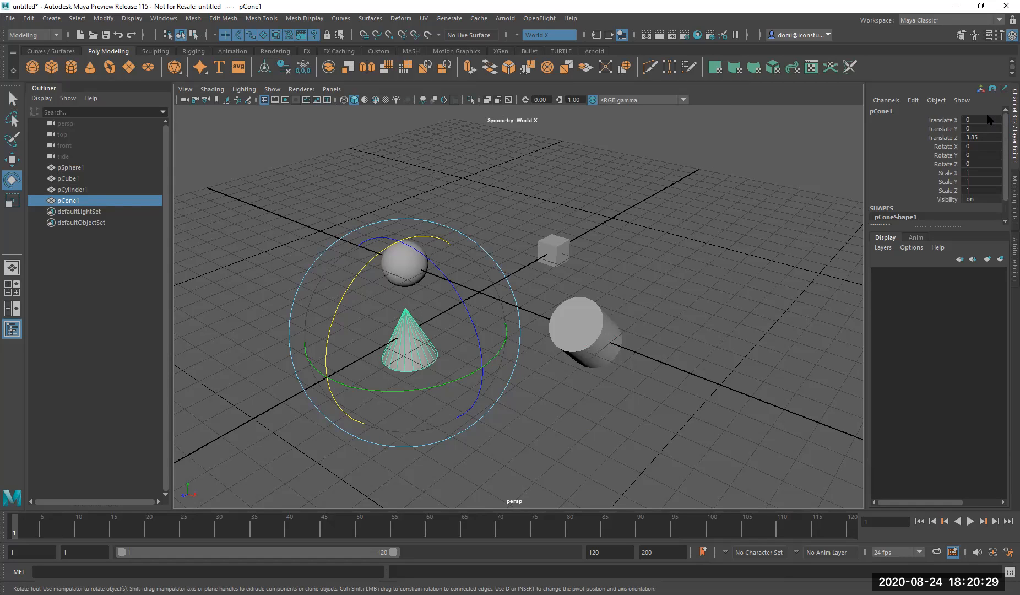
double_click(991, 137)
key("Return")
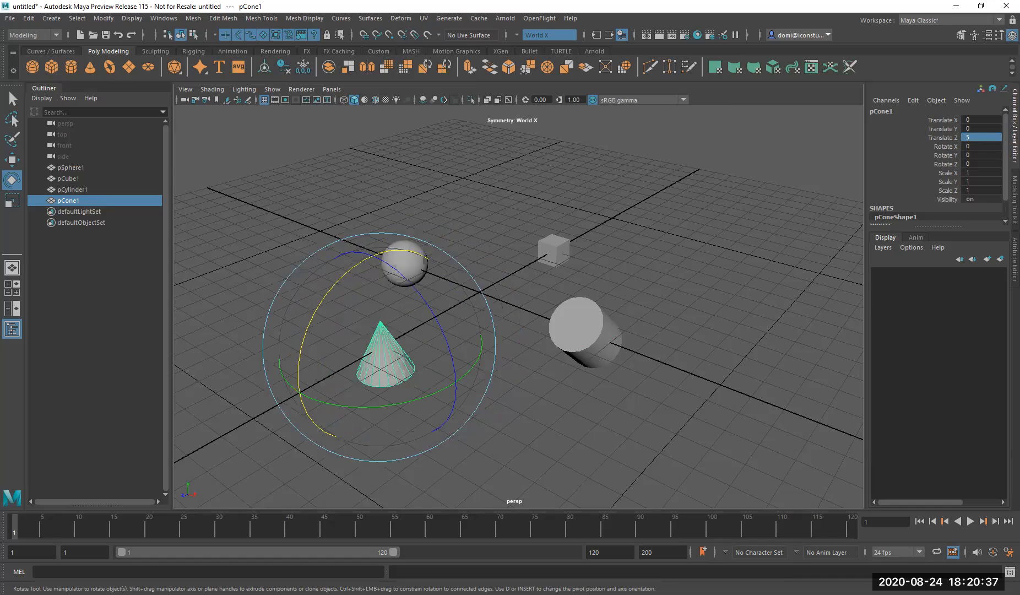
left_click(622, 217)
- Switch to the Select Tool, select the cube without a manipulator, and set its Translate Z to -5
left_click_drag(538, 220, 583, 264)
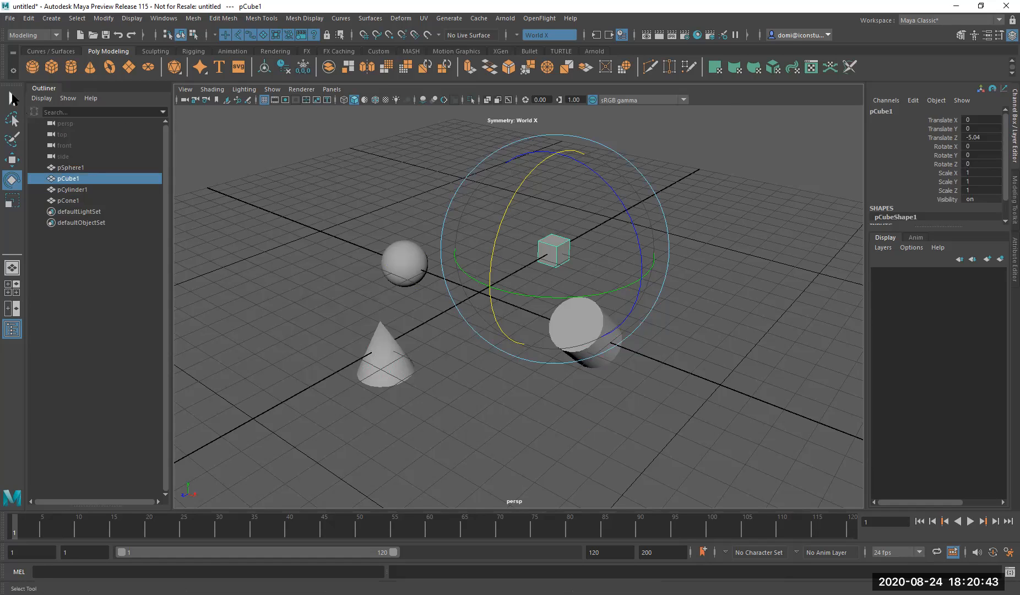
left_click(12, 98)
left_click(665, 246)
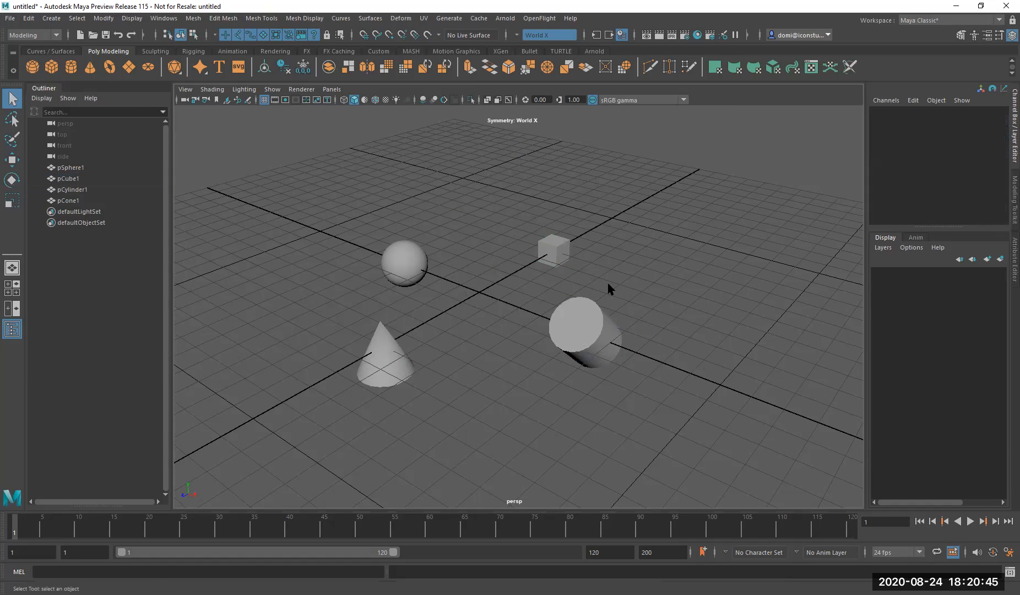
left_click_drag(492, 211, 587, 274)
left_click(587, 274)
left_click_drag(537, 226, 583, 256)
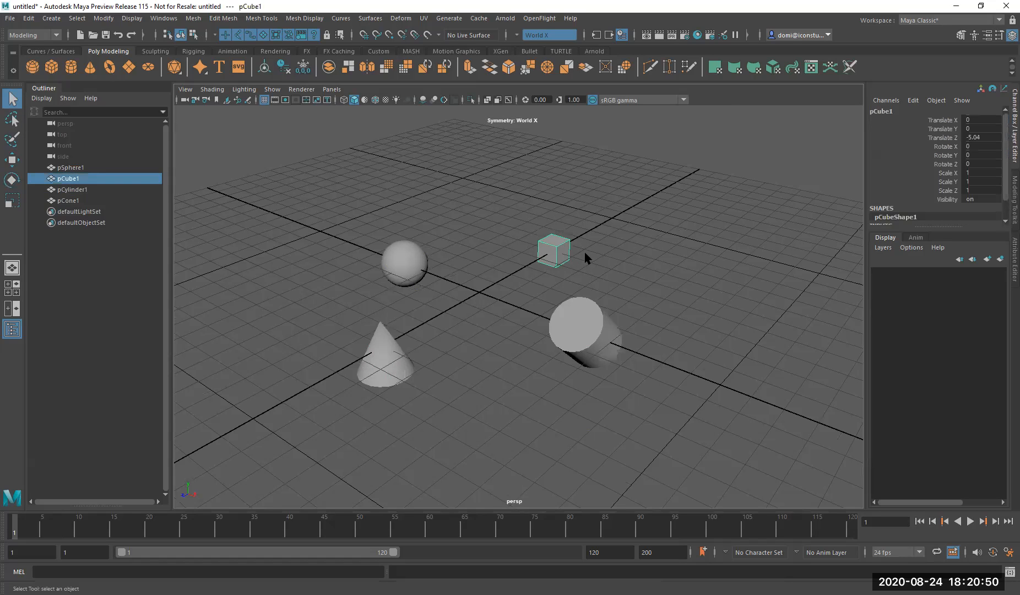
left_click(11, 99)
double_click(992, 135)
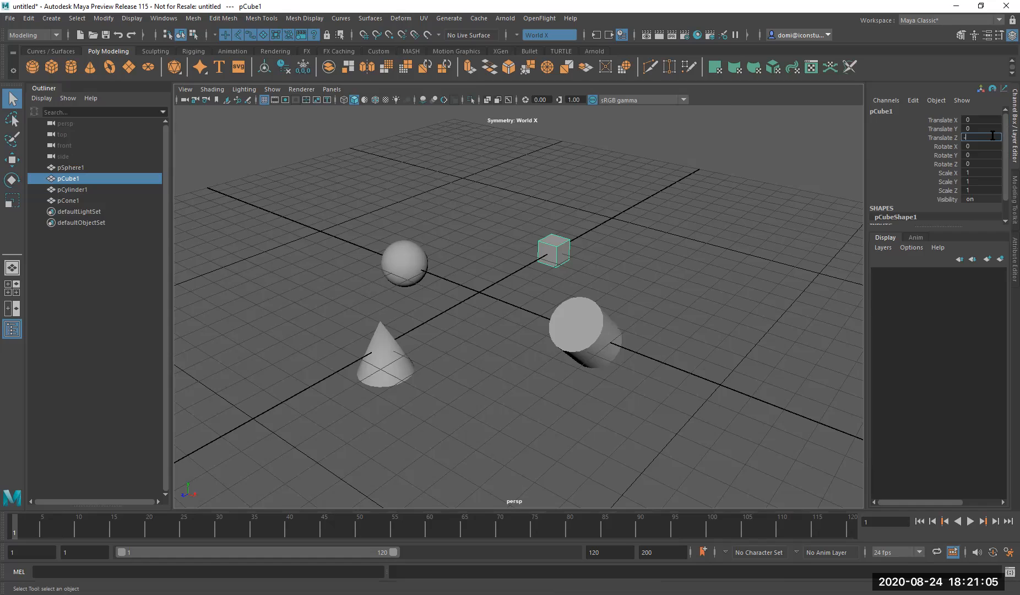
key("Return")
- Select the sphere, set its Translate X to -5, and deselect it
left_click_drag(369, 216, 431, 292)
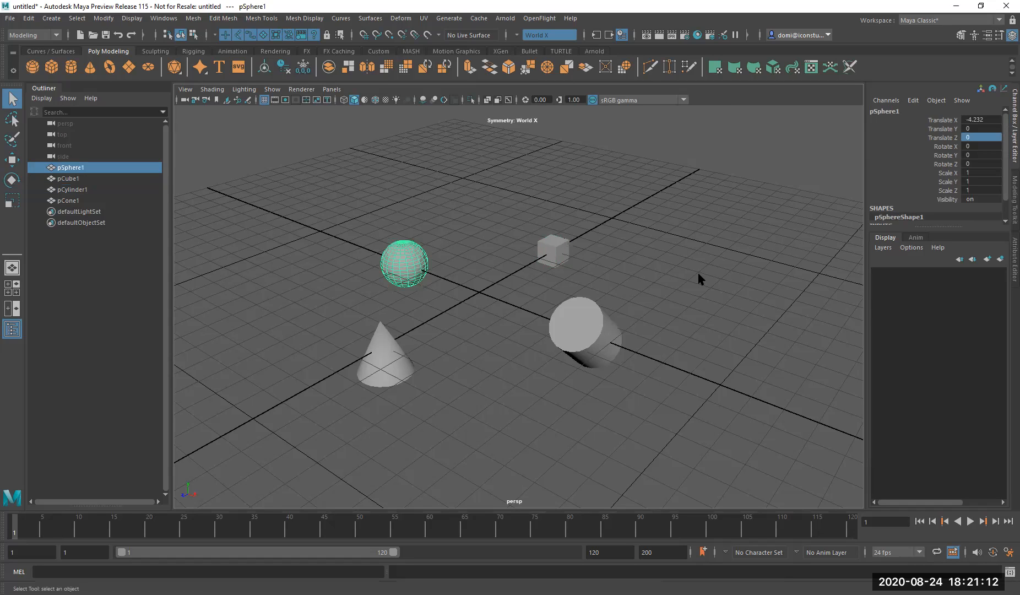
left_click(999, 118)
type("-5")
key("Return")
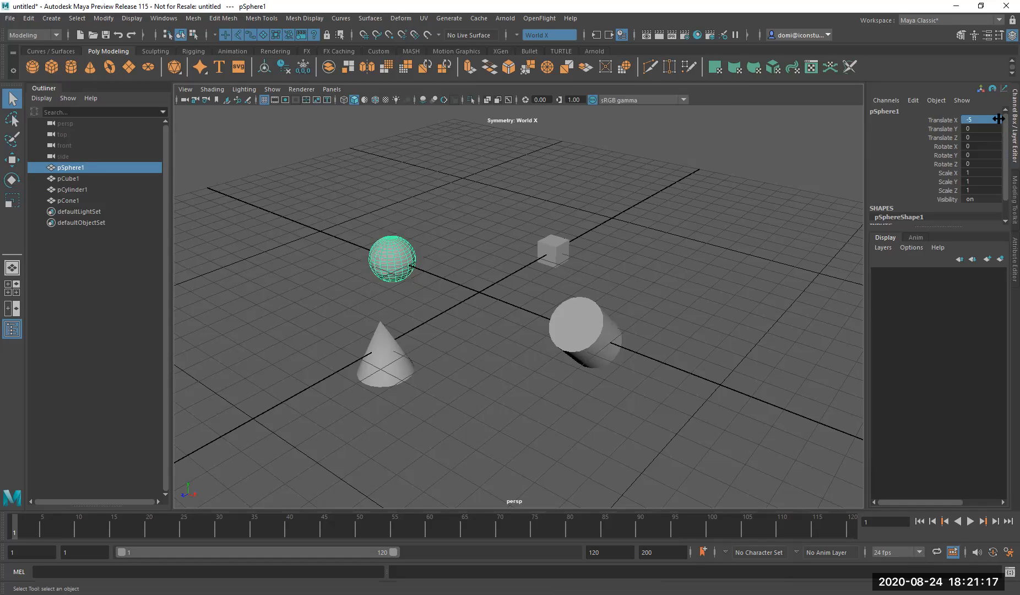
left_click(636, 252)
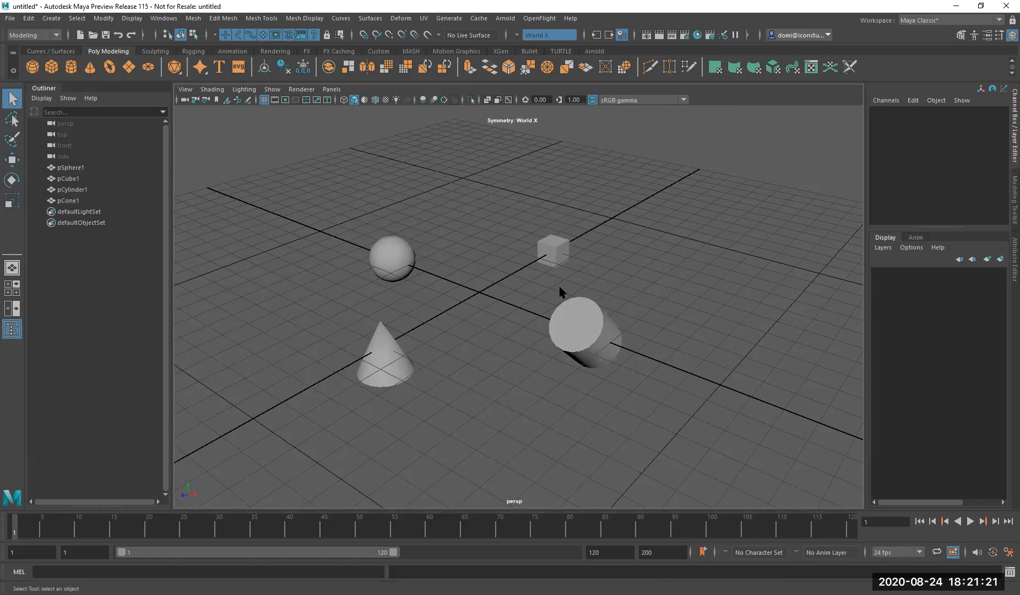
- Scale the cube uniformly to about 1.75 on all axes with the Scale Tool and deselect it
left_click_drag(321, 207, 369, 237, "alt")
left_click_drag(534, 206, 615, 278)
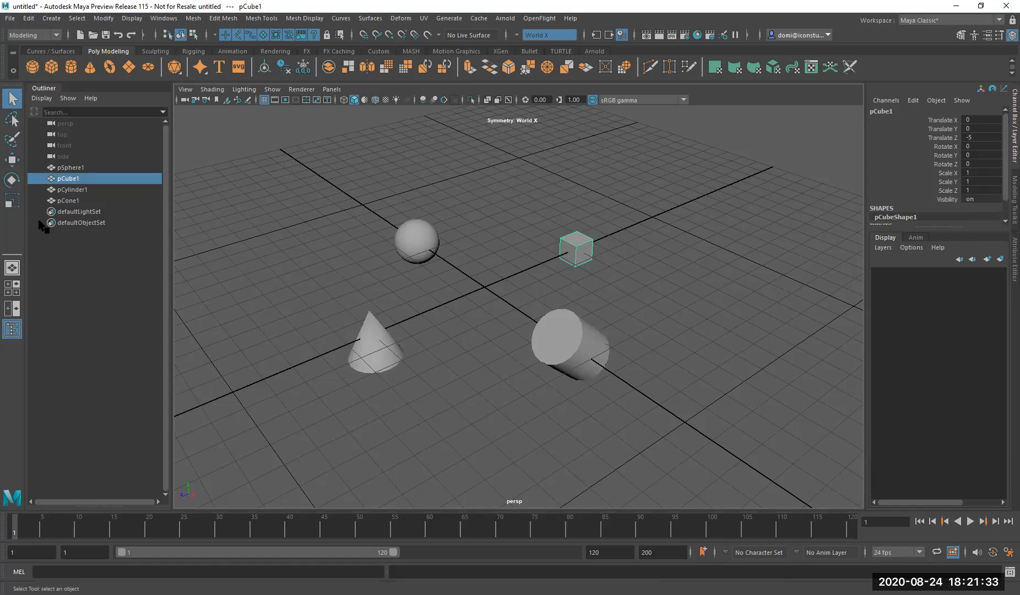
left_click(12, 201)
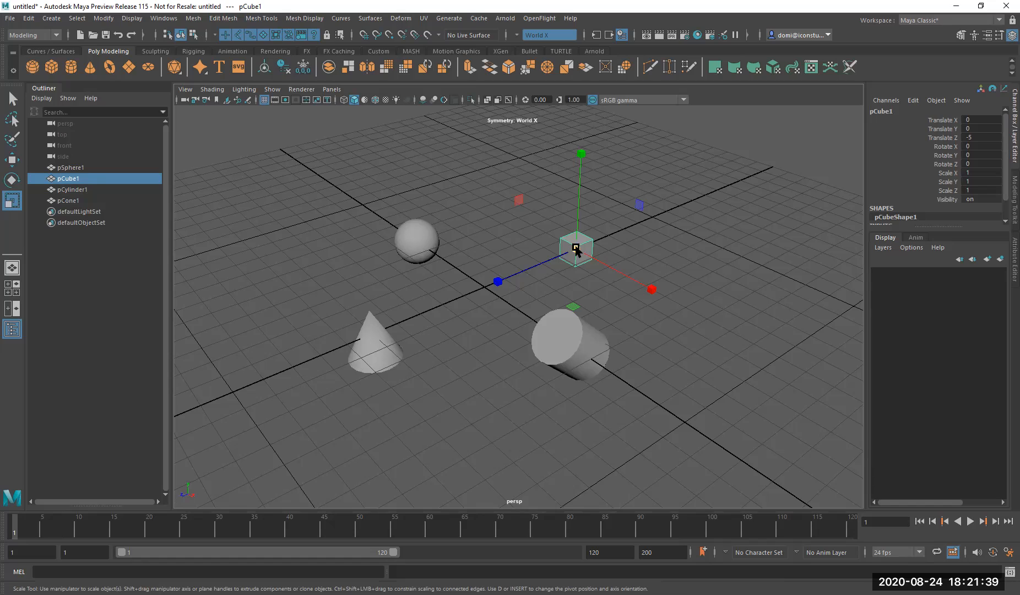
left_click(576, 249)
left_click_drag(576, 251, 588, 233)
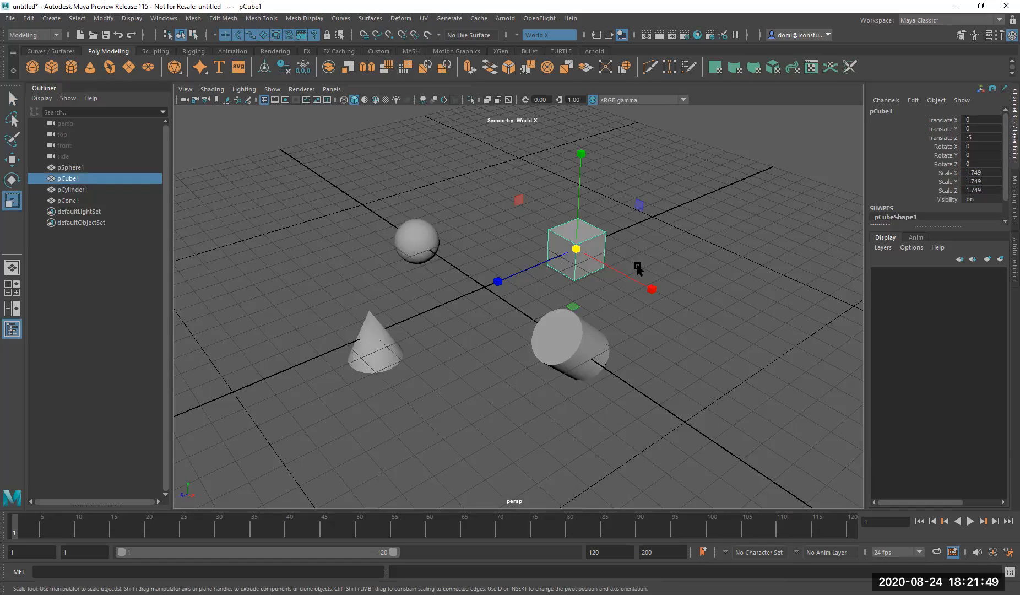
left_click_drag(676, 267, 700, 258, "alt")
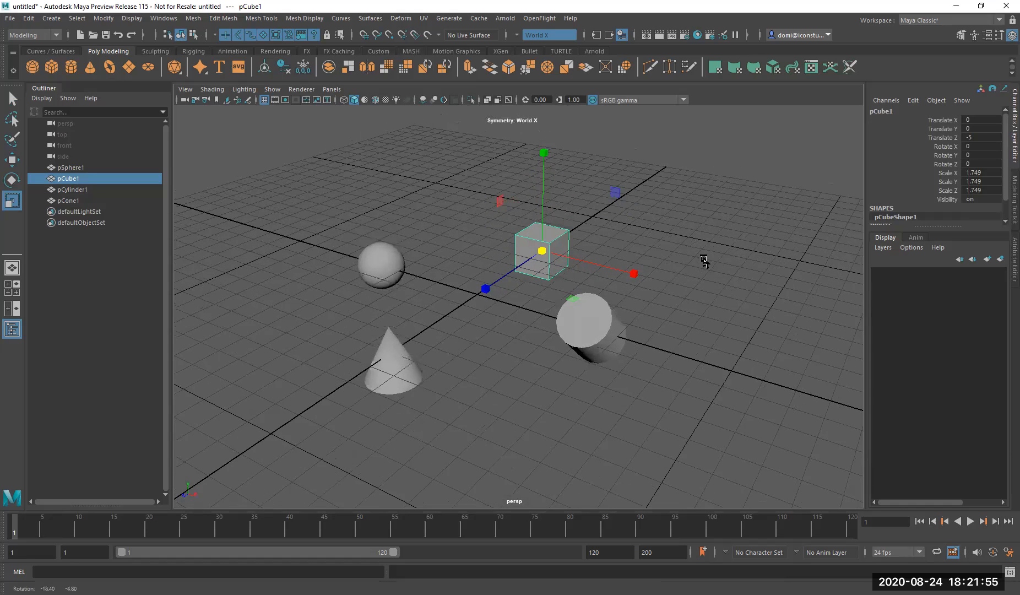
left_click(706, 319)
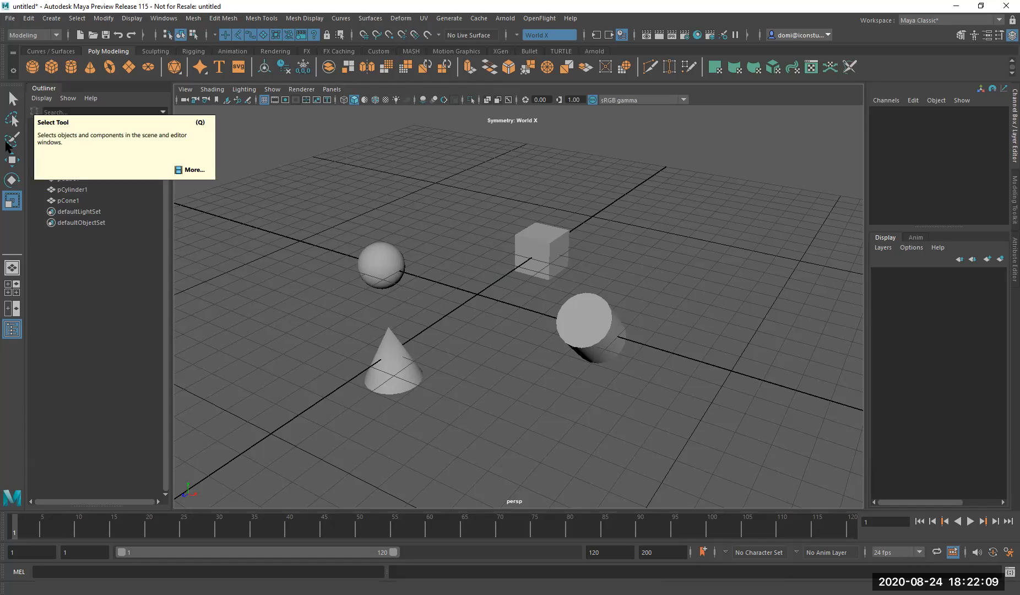
left_click(13, 199)
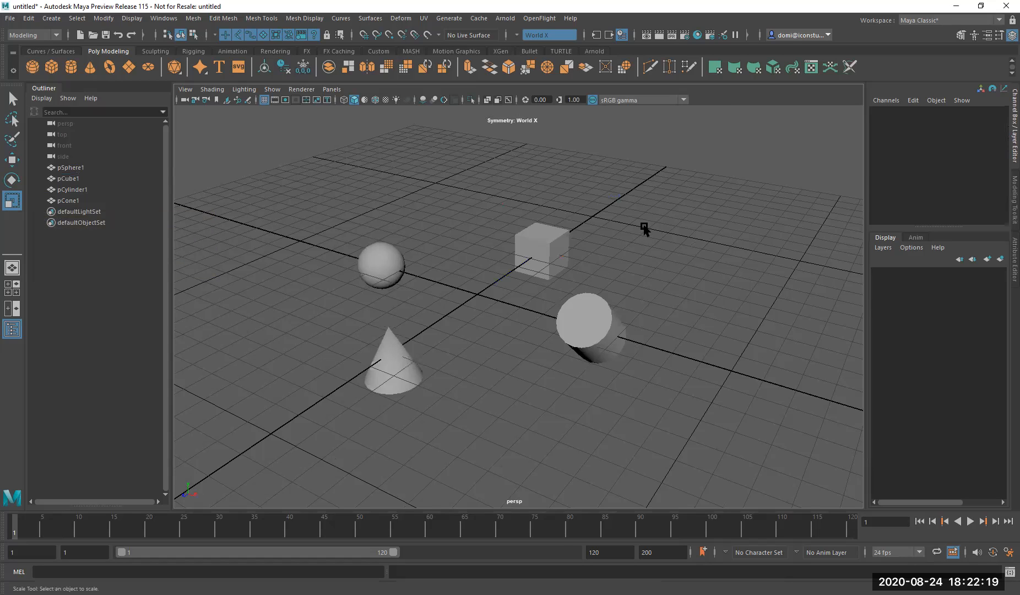